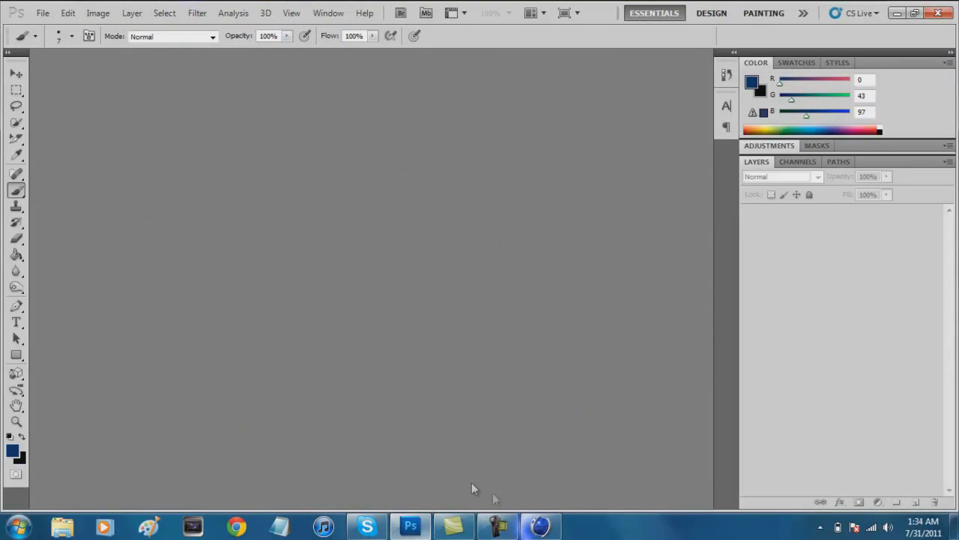
Create a new 1366 × 768 pixel RGB document at 72 pixels/inch with a white background
left_click(42, 13)
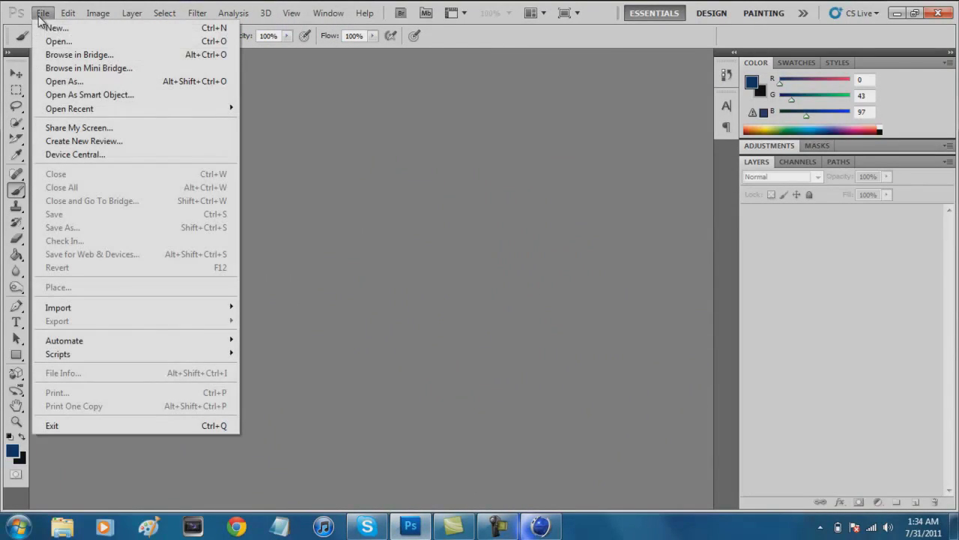
left_click(48, 28)
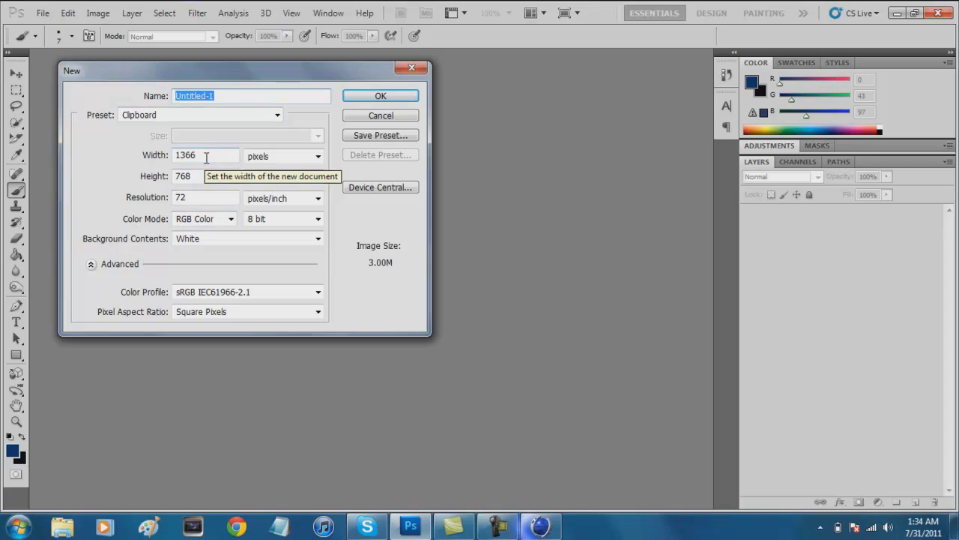
left_click(387, 94)
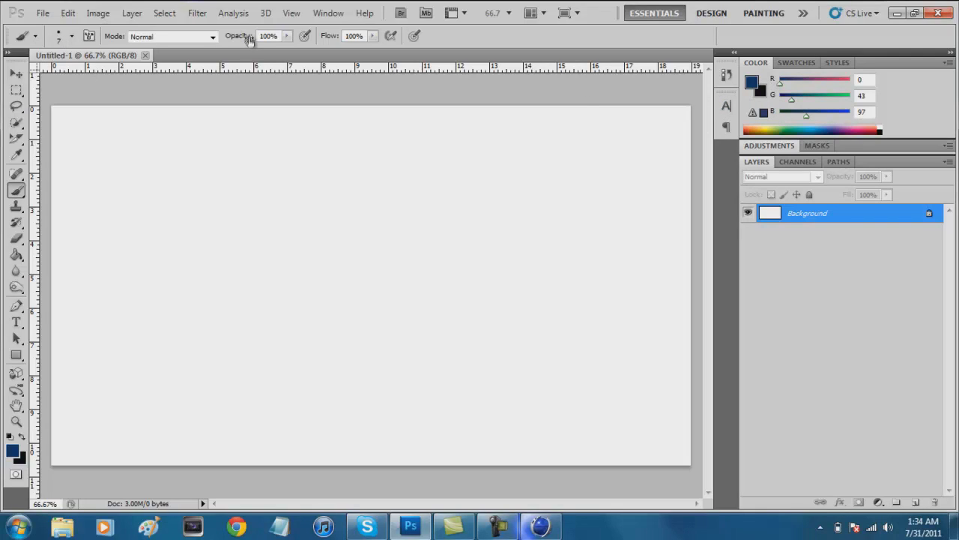
Render Clouds on the background in dark blue and black, and reapply the filter once for a different pattern
left_click(197, 13)
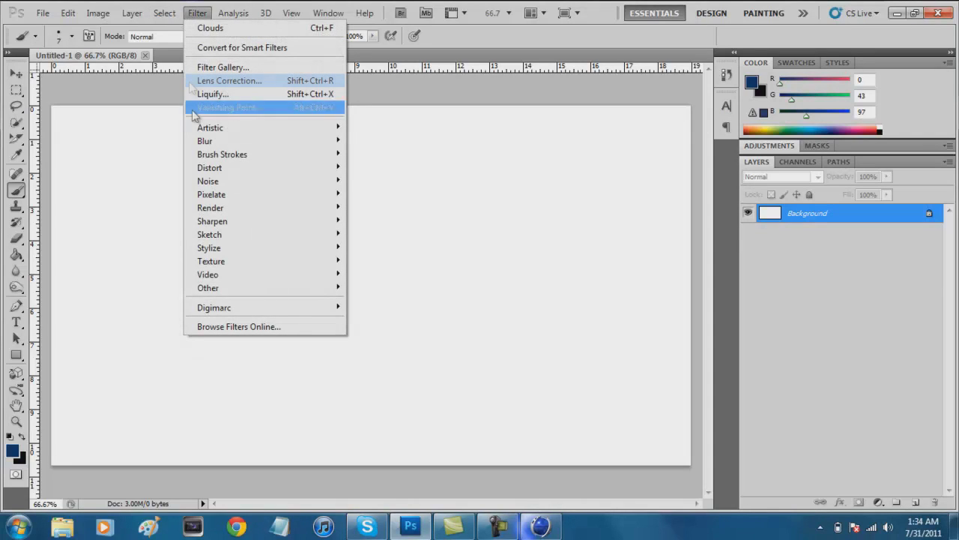
mouse_move(242, 210)
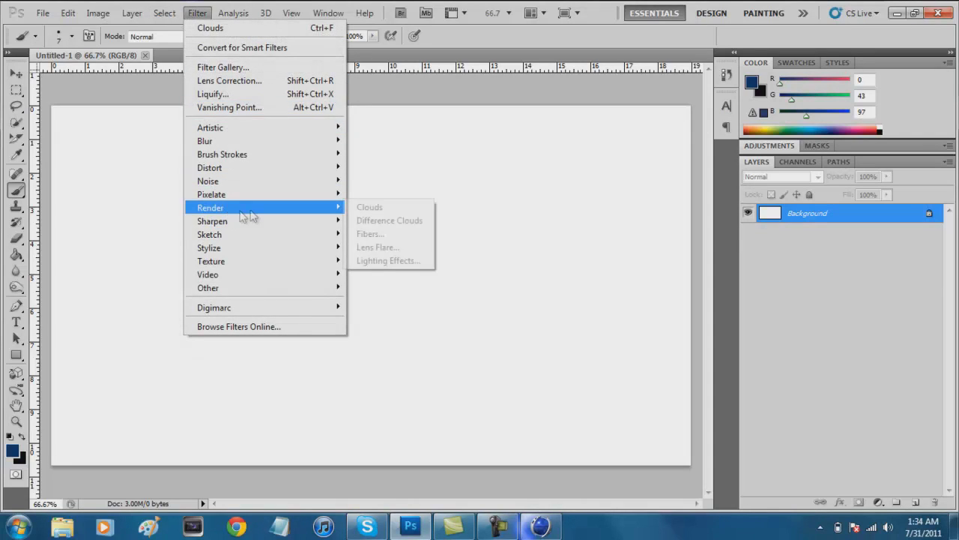
left_click(370, 210)
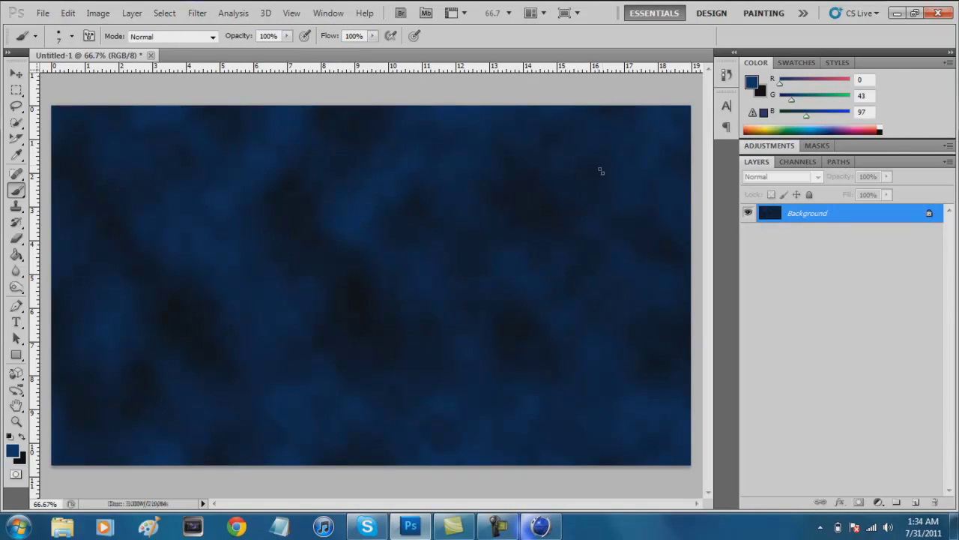
left_click(234, 13)
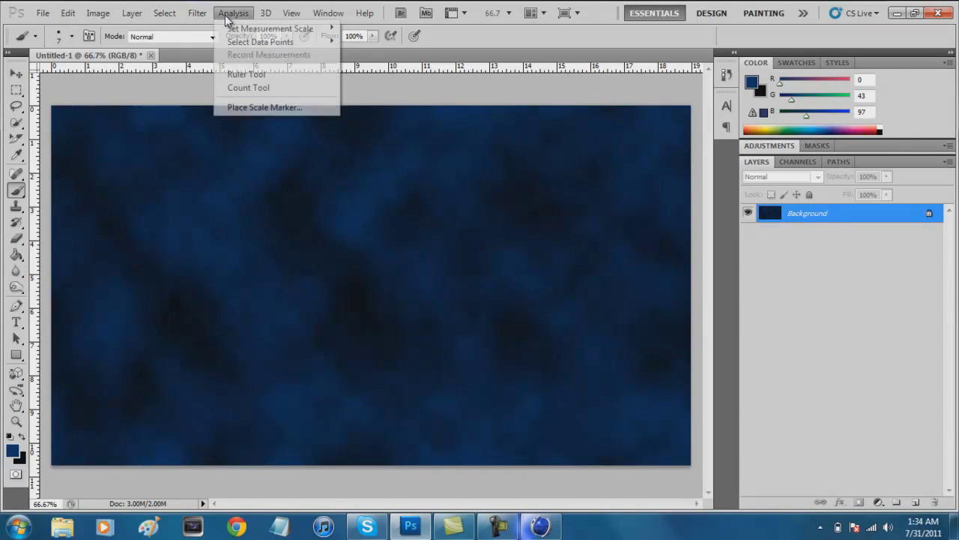
mouse_move(203, 22)
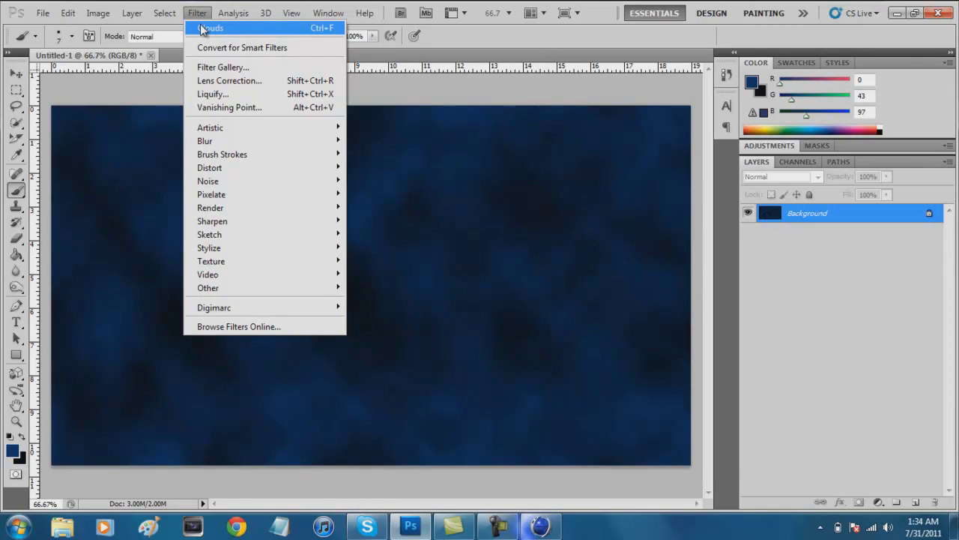
left_click(203, 28)
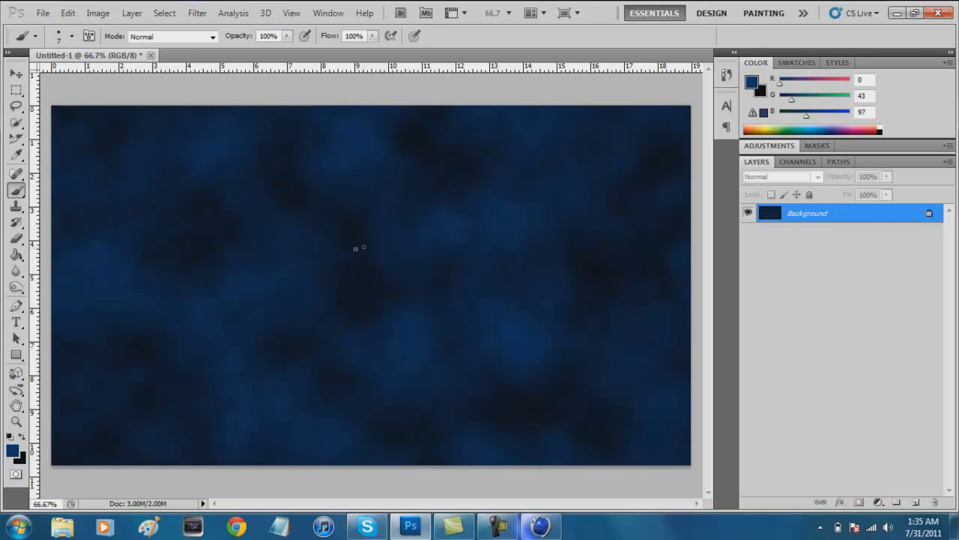
Switch to Cinema 4D, add a sphere primitive with a 100 cm radius to the scene and deselect it
left_click(896, 13)
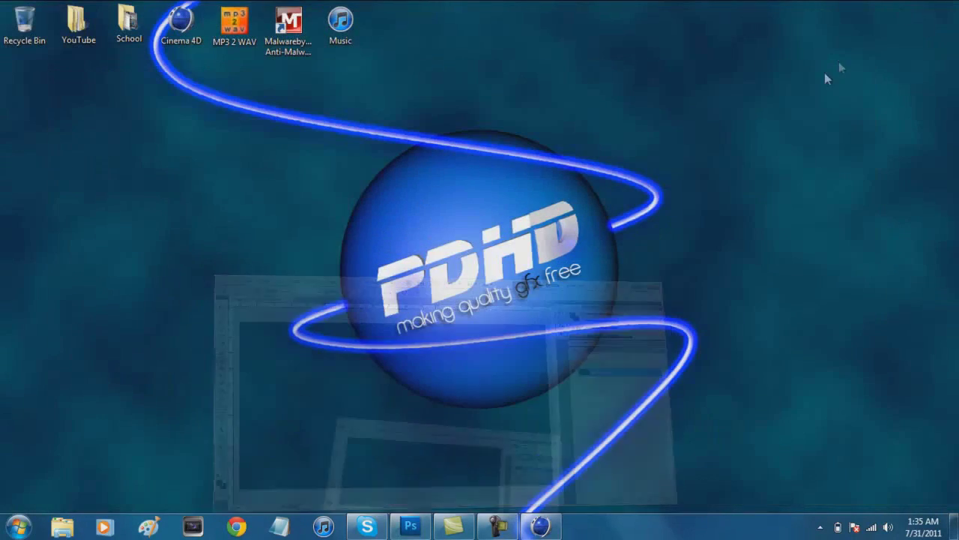
left_click(540, 526)
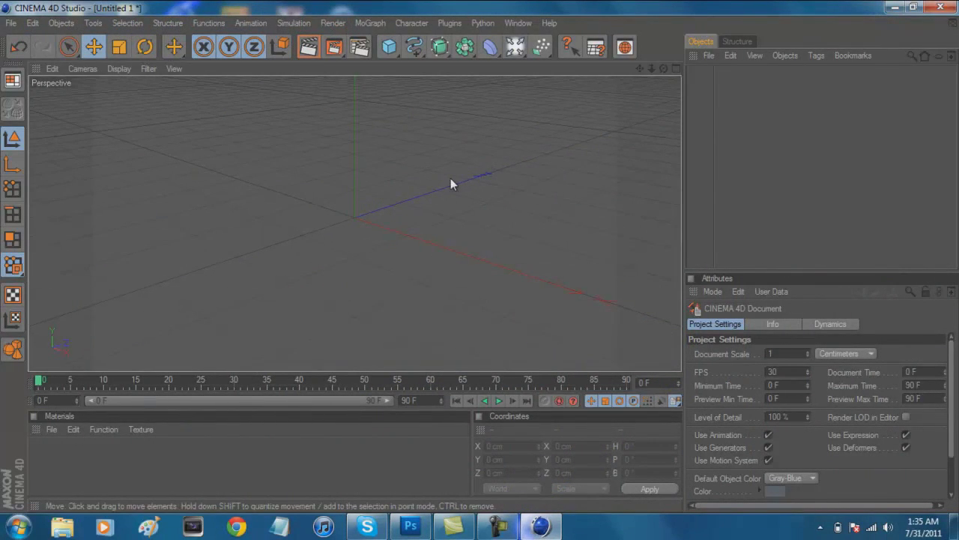
left_click_drag(643, 101, 594, 119)
left_click(387, 49)
left_click(499, 66)
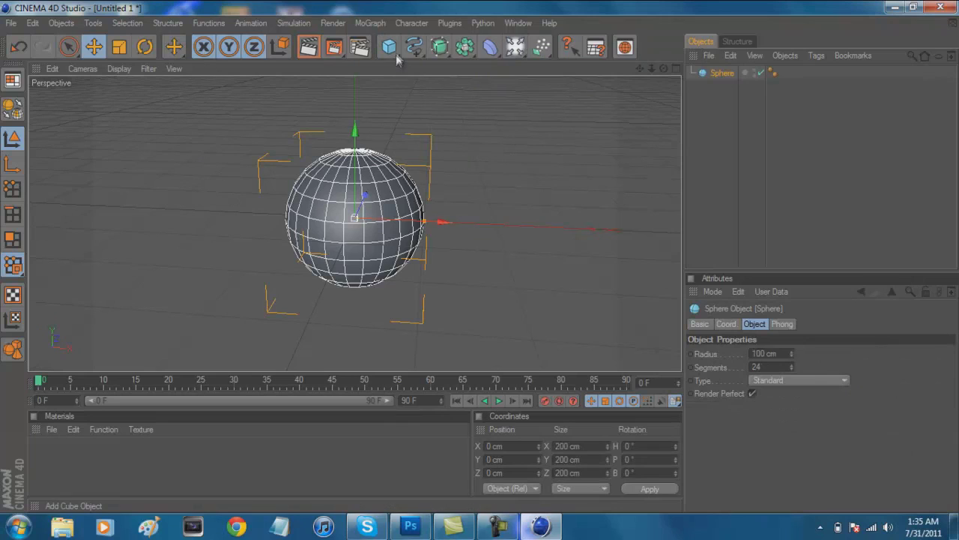
scroll(386, 139, "up", 3)
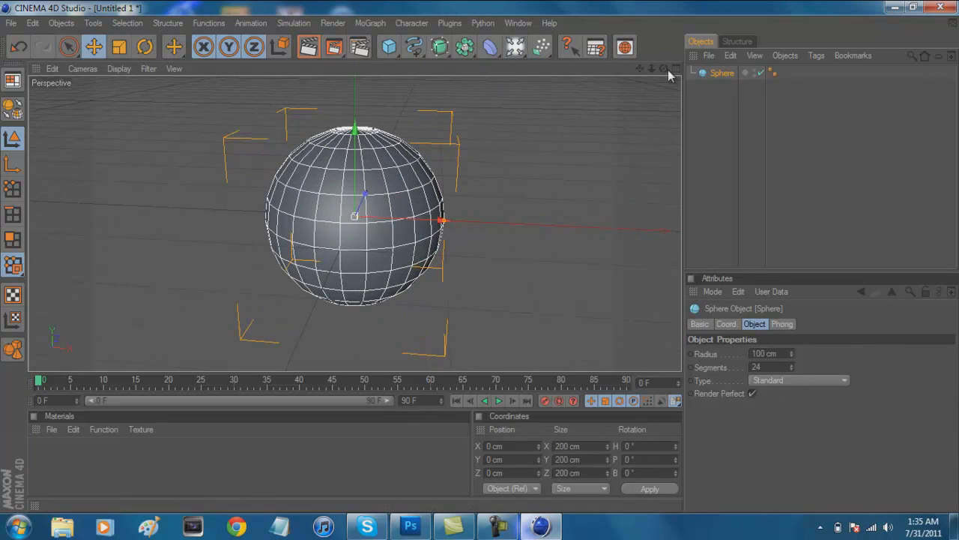
left_click_drag(665, 69, 531, 141)
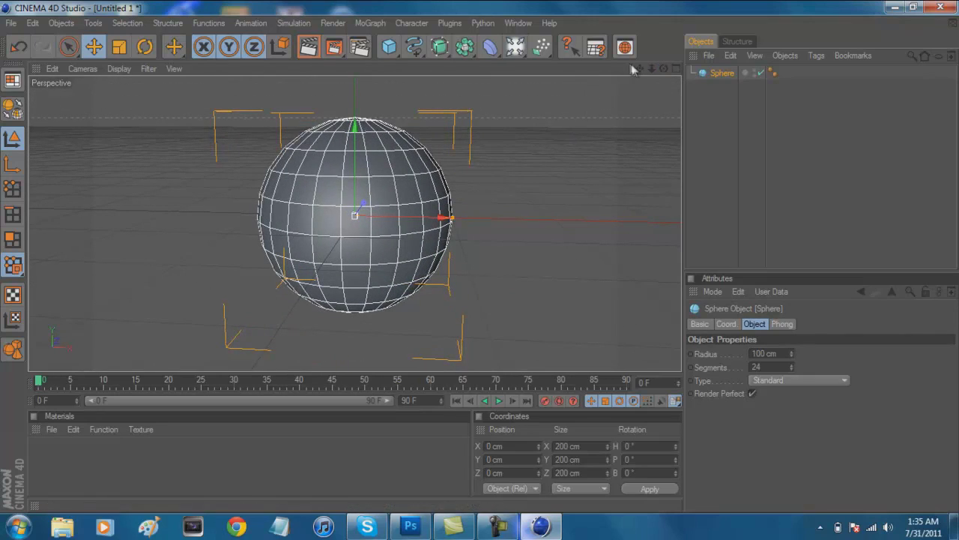
left_click_drag(639, 73, 485, 254)
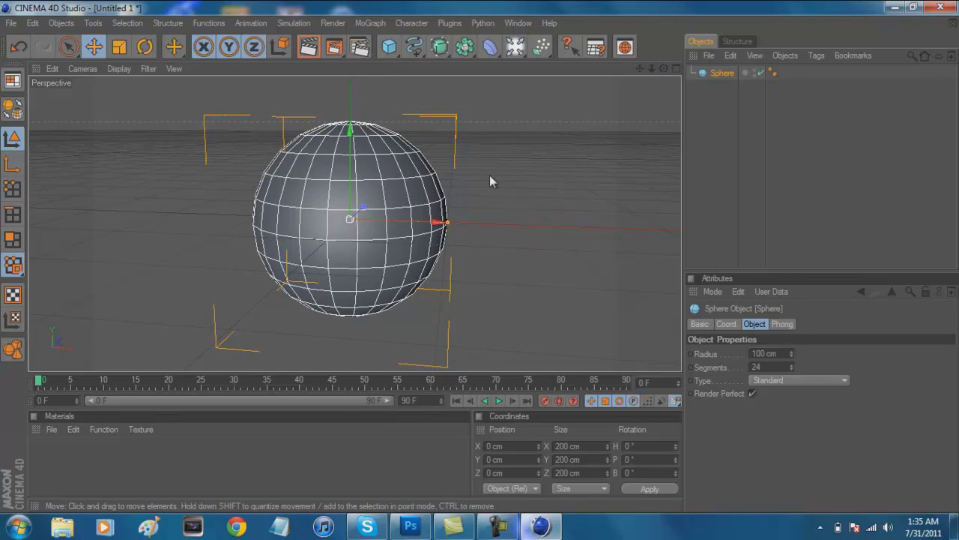
left_click(550, 174)
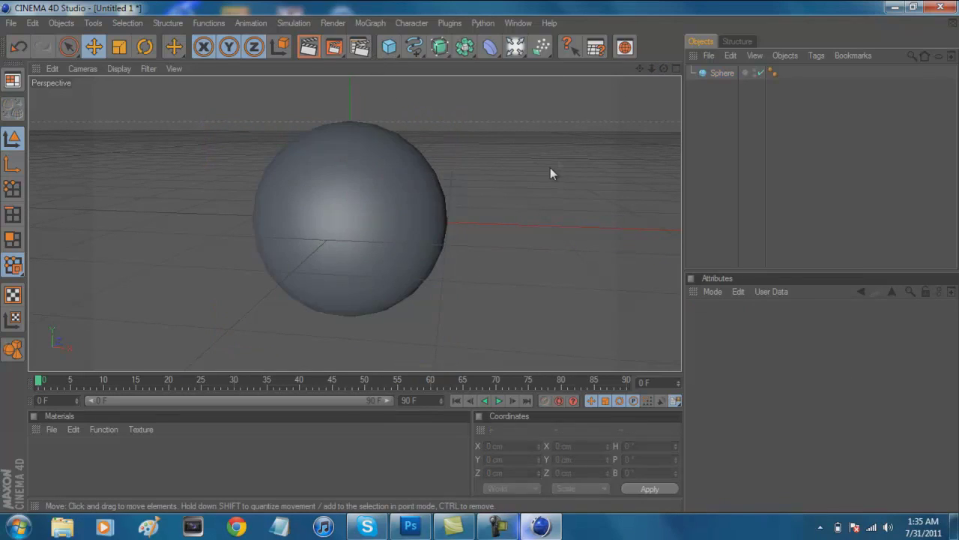
Check the render settings for output size, resolution, save location, image format and alpha channel, leaving the alpha channel enabled
left_click(362, 53)
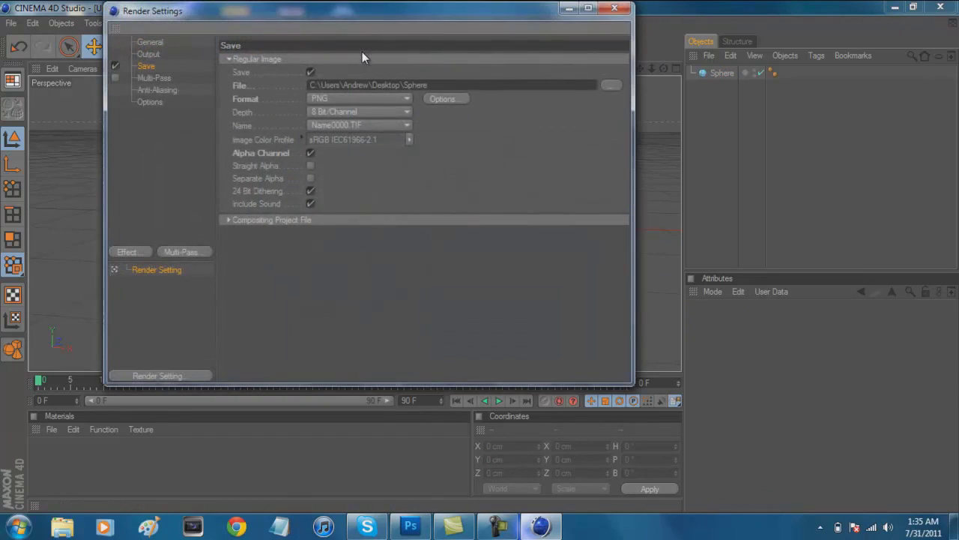
left_click(153, 42)
left_click(151, 55)
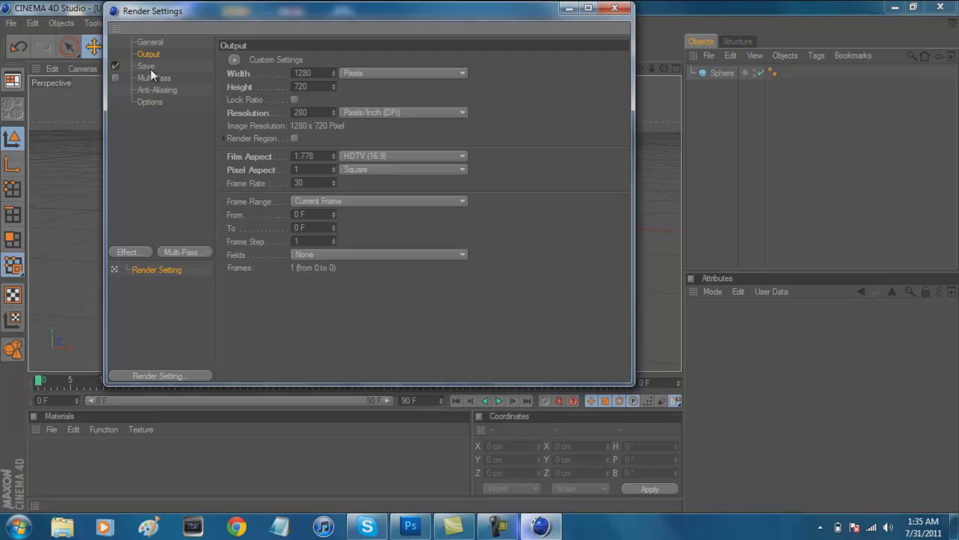
left_click(151, 69)
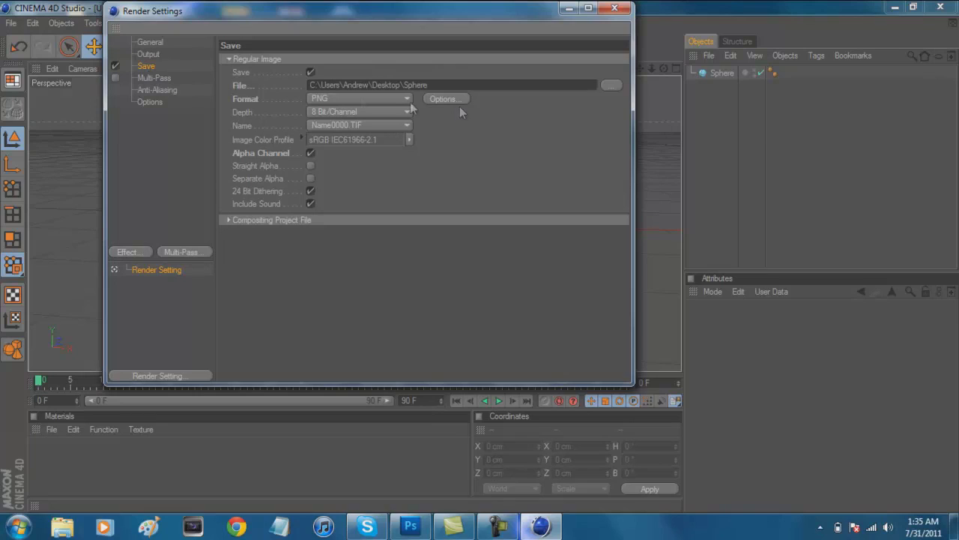
left_click(311, 153)
left_click(311, 154)
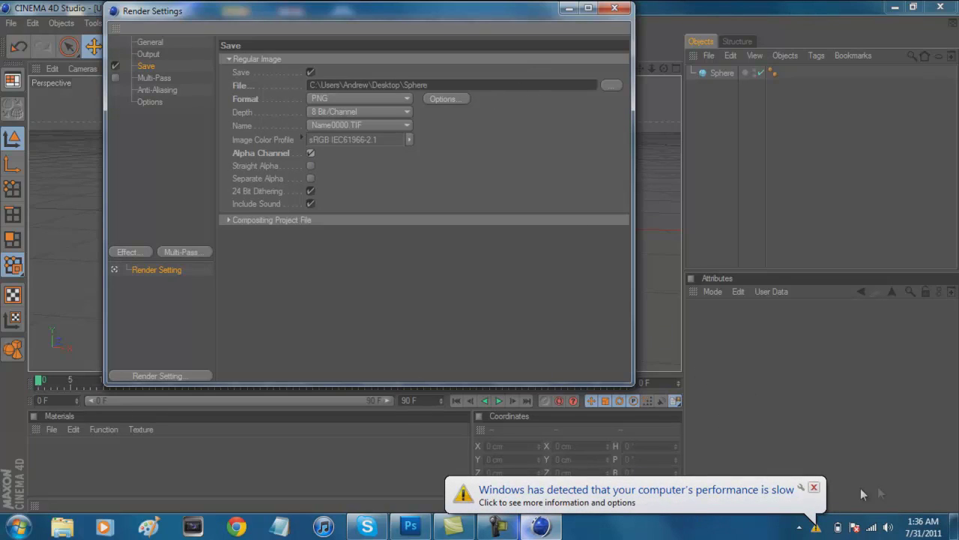
left_click(814, 489)
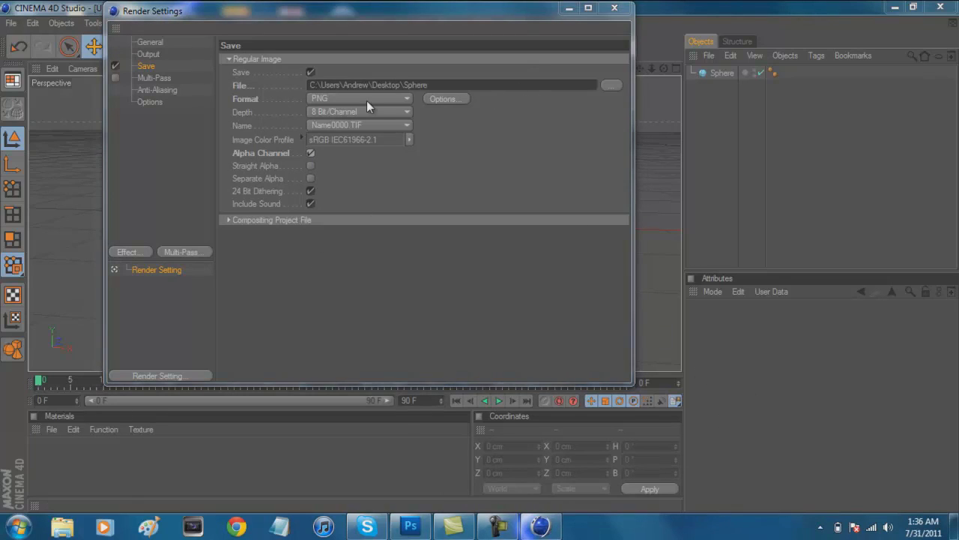
left_click(603, 11)
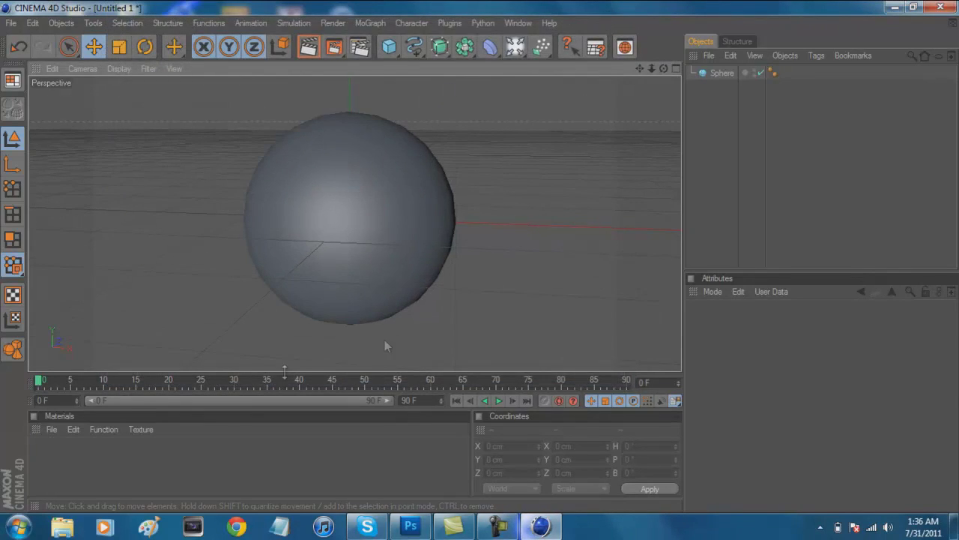
Create a new material, assign a Gradient shader to its color texture and open the gradient's shader properties
double_click(82, 467)
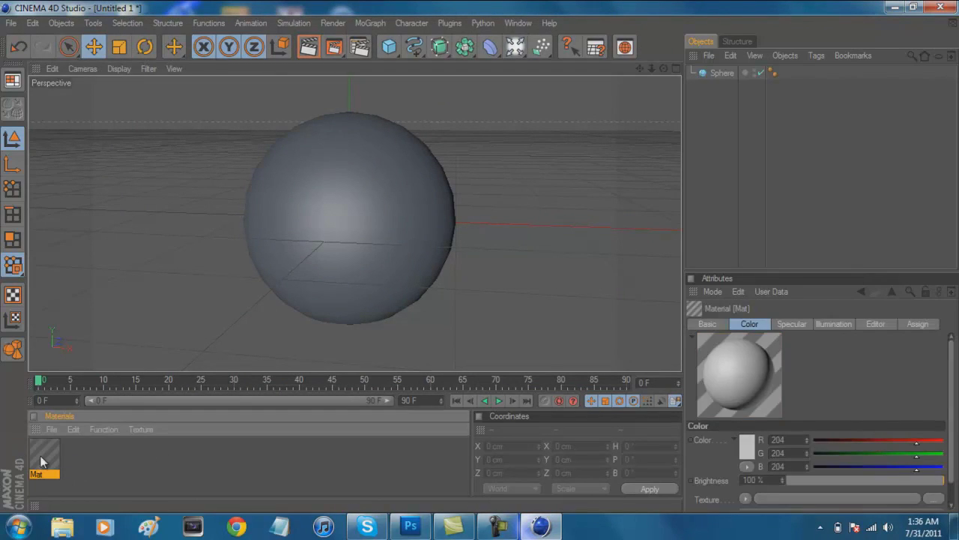
double_click(41, 454)
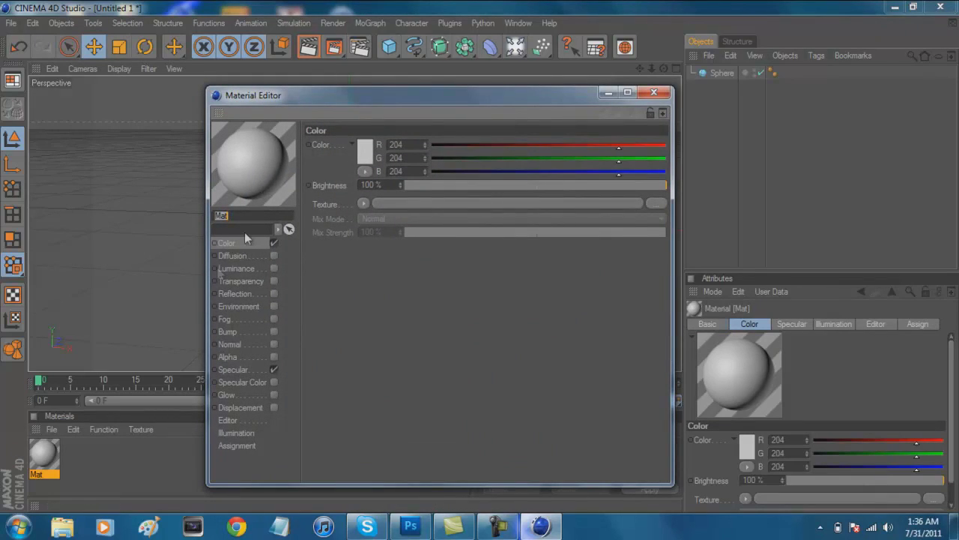
left_click(364, 203)
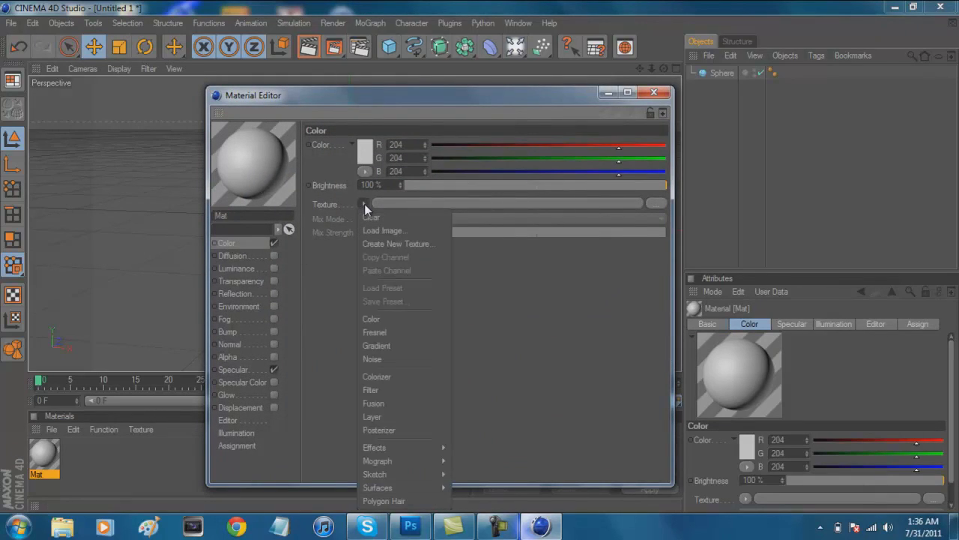
left_click(375, 345)
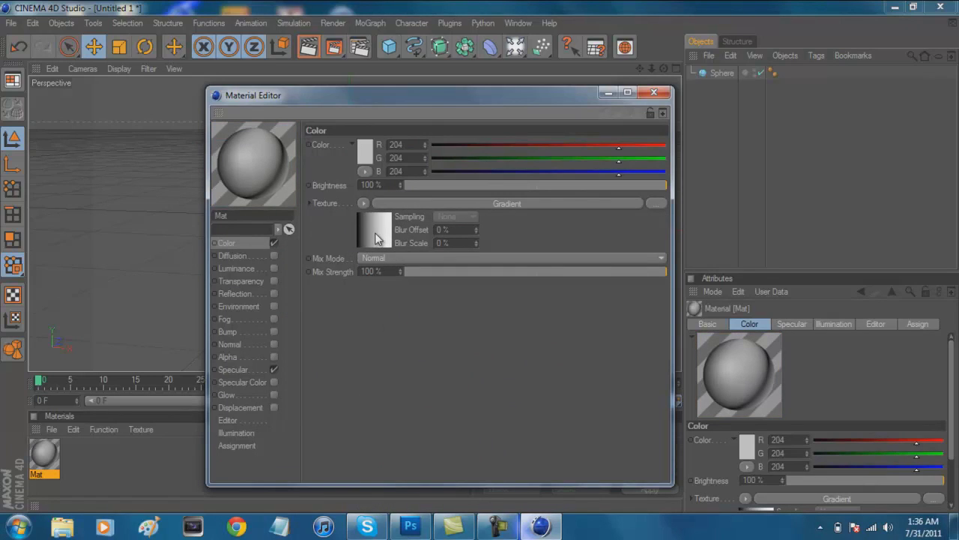
left_click(376, 233)
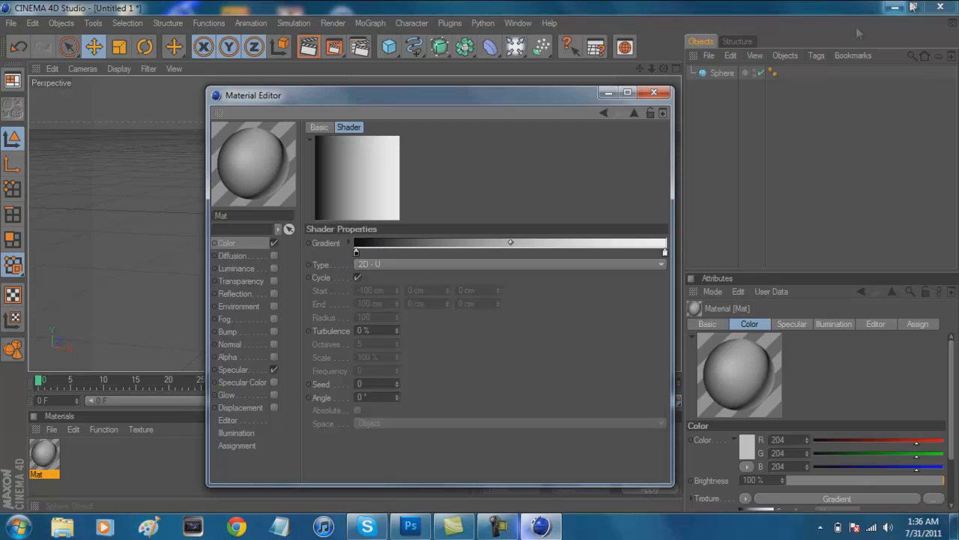
Look at the finished sphere on the desktop wallpaper, and give the gradient's black start knot a blue hue
left_click(891, 9)
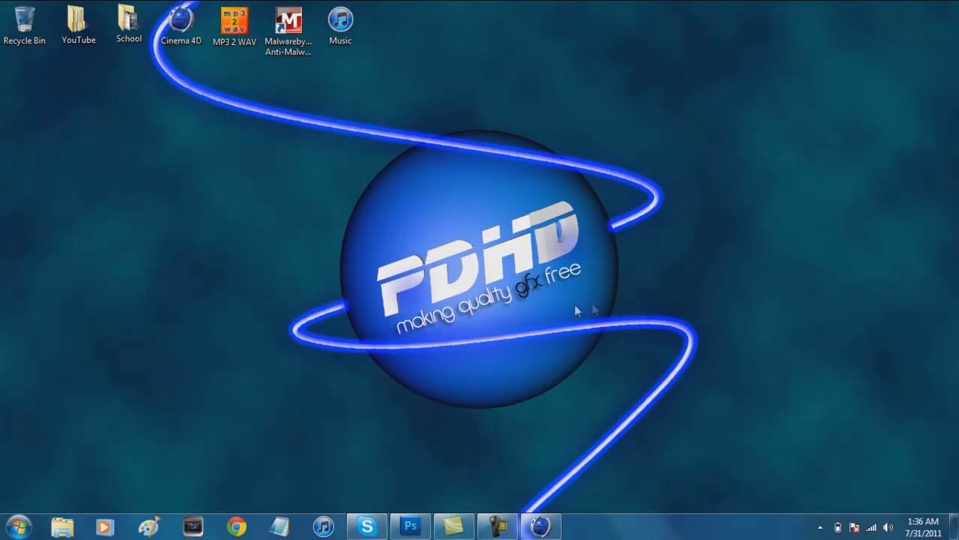
left_click(540, 526)
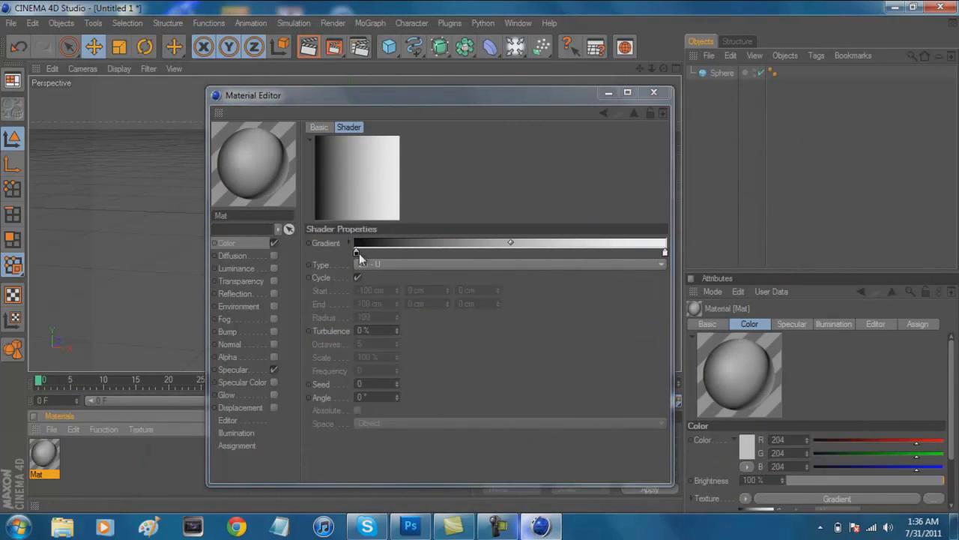
left_click(359, 253)
double_click(360, 253)
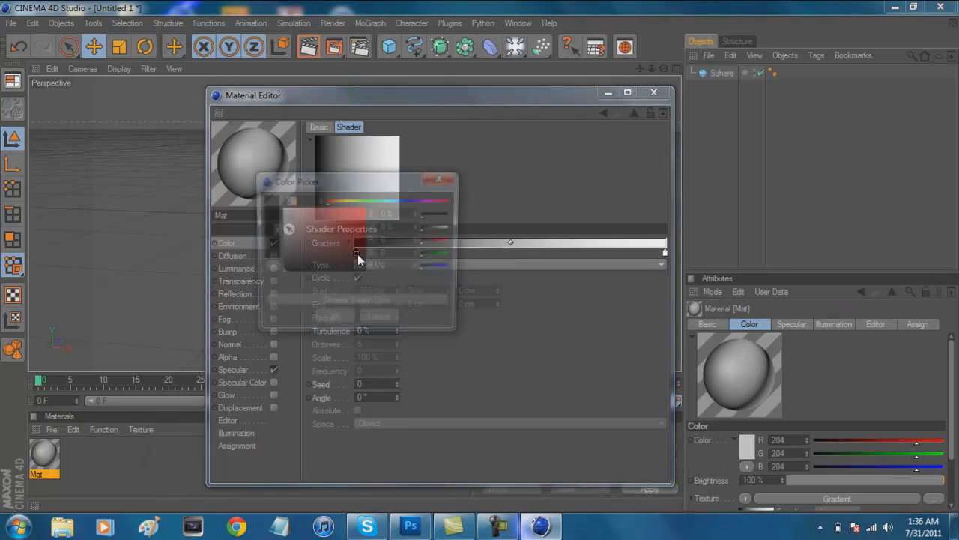
left_click(412, 201)
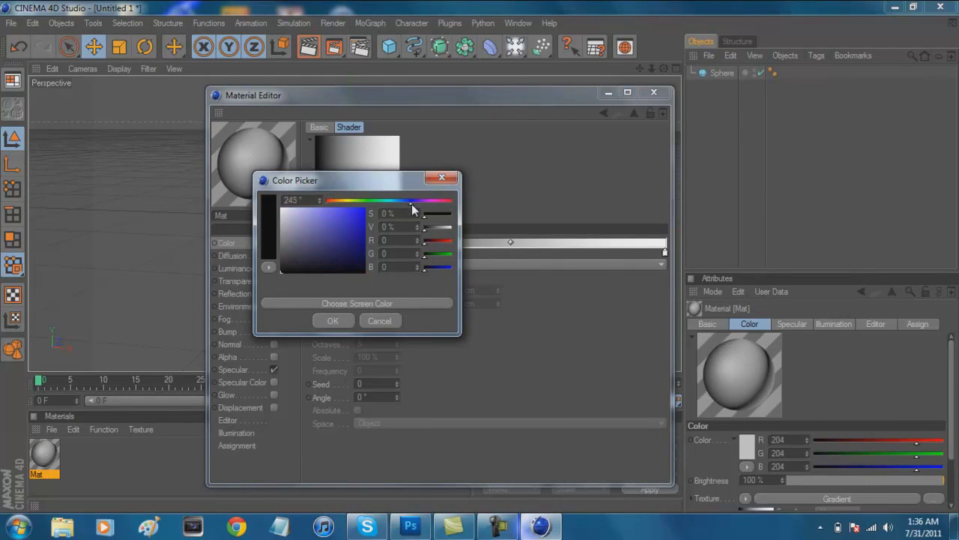
mouse_move(411, 204)
left_mouse_down()
mouse_move(390, 202)
mouse_move(402, 202)
left_mouse_up()
left_click(332, 322)
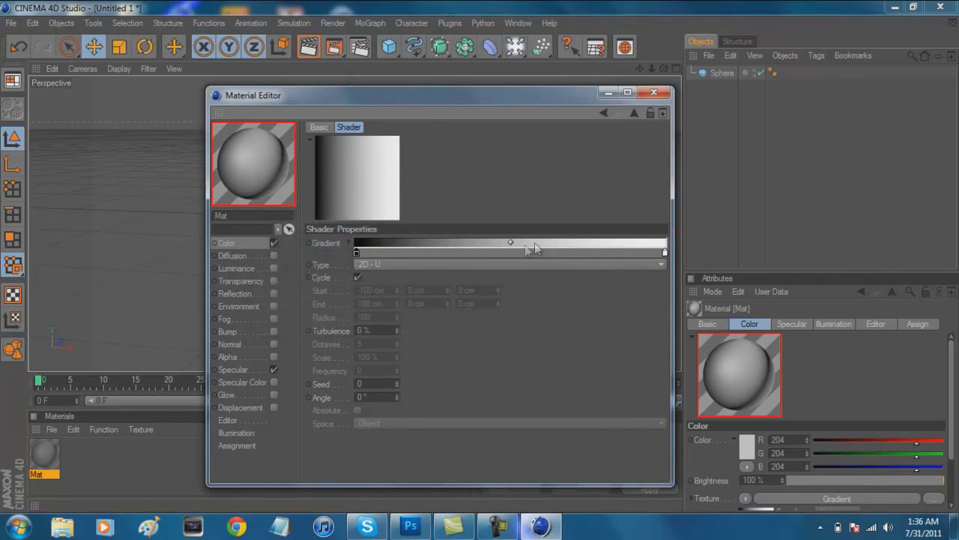
Set the gradient's white end knot to bright blue with hue 241° and full saturation and value, and shift the midpoint toward it
double_click(666, 253)
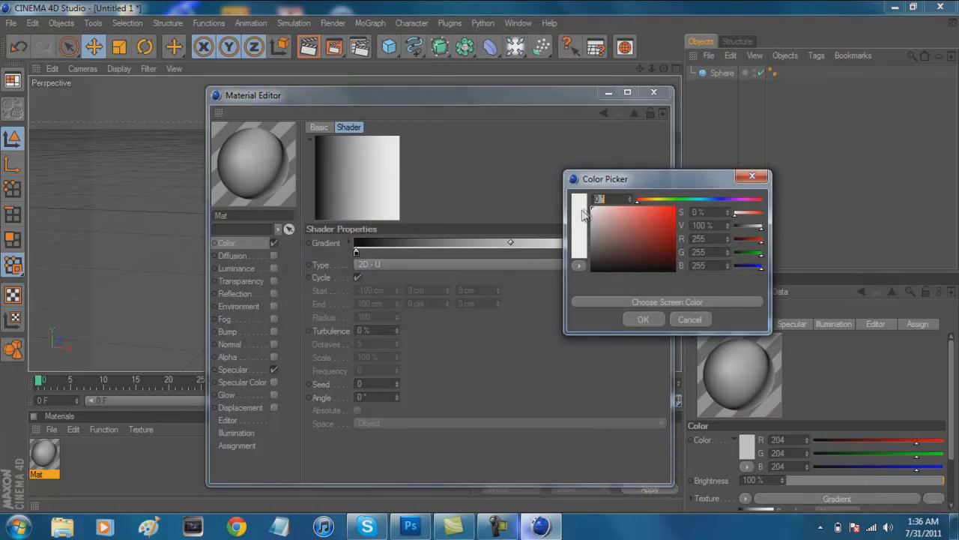
left_click(719, 200)
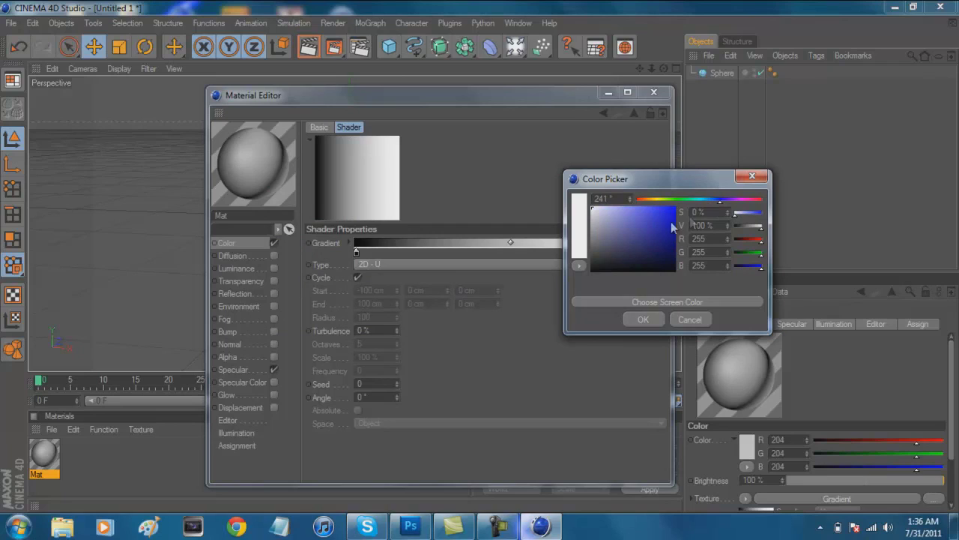
left_click(664, 217)
left_click_drag(664, 222, 677, 204)
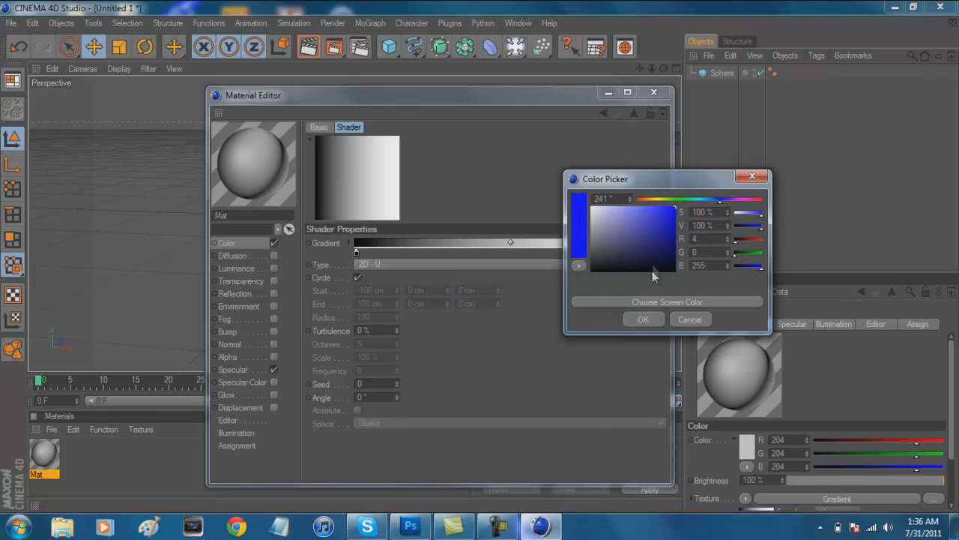
left_click(647, 319)
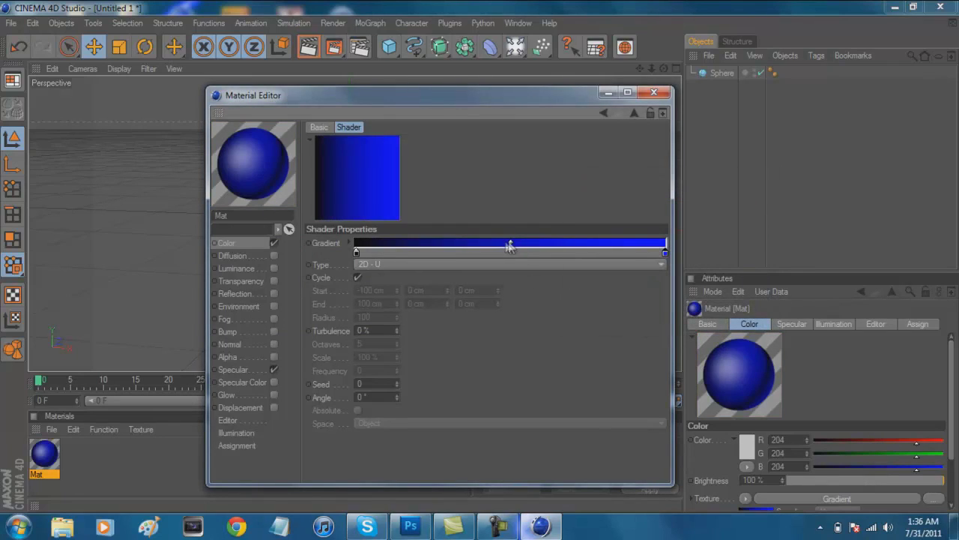
left_click_drag(511, 245, 550, 250)
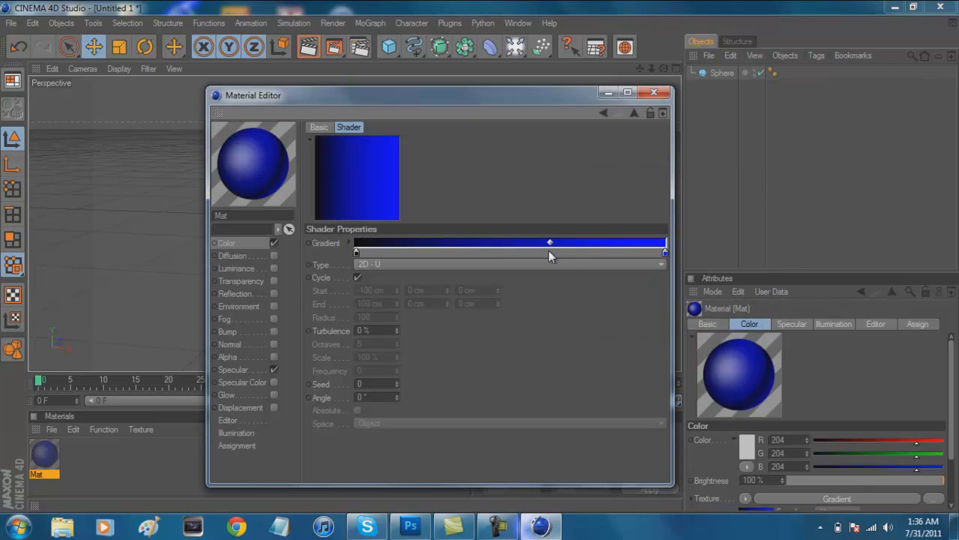
Set the gradient's end knot to a darker blue with hue 219°, saturation 100% and value 62.366%
double_click(664, 254)
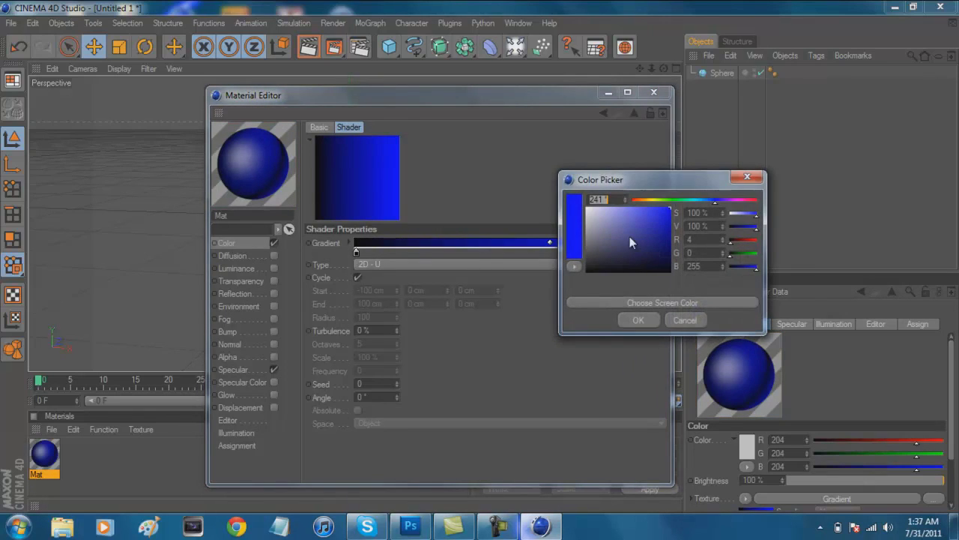
left_click_drag(694, 201, 708, 203)
left_click_drag(656, 229, 675, 231)
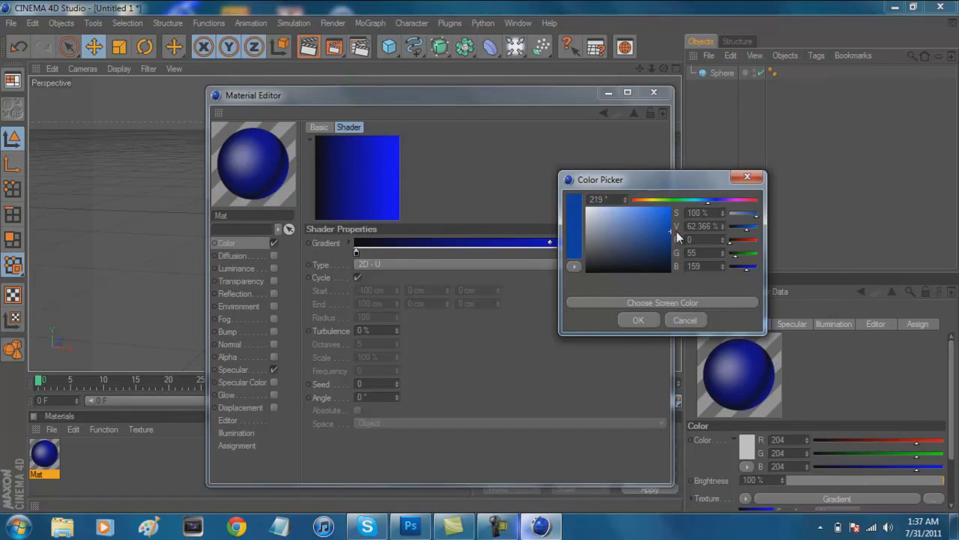
left_click(638, 320)
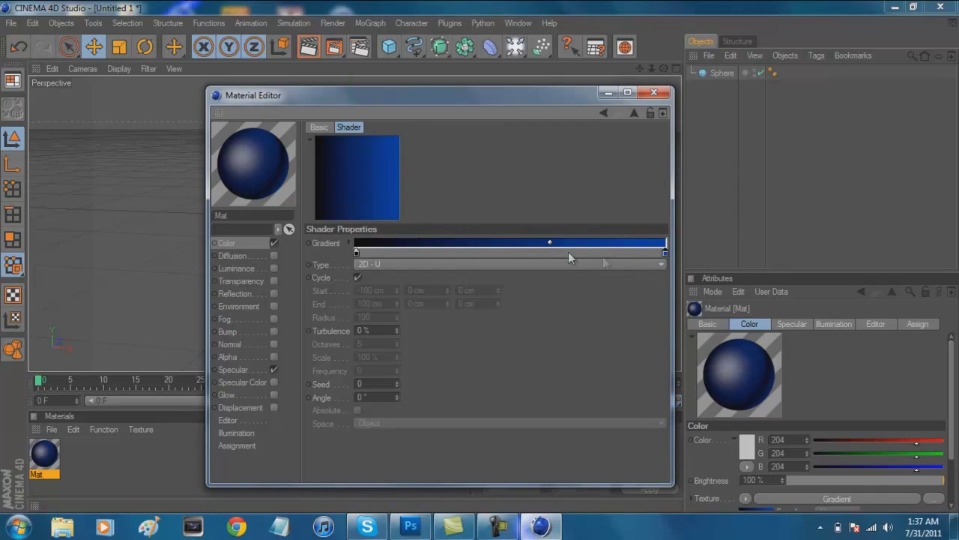
Turn off the material's Specular channel, adjust the gradient's midpoint with its black knot shifted slightly inward, and close the Material Editor
left_click_drag(550, 245, 508, 251)
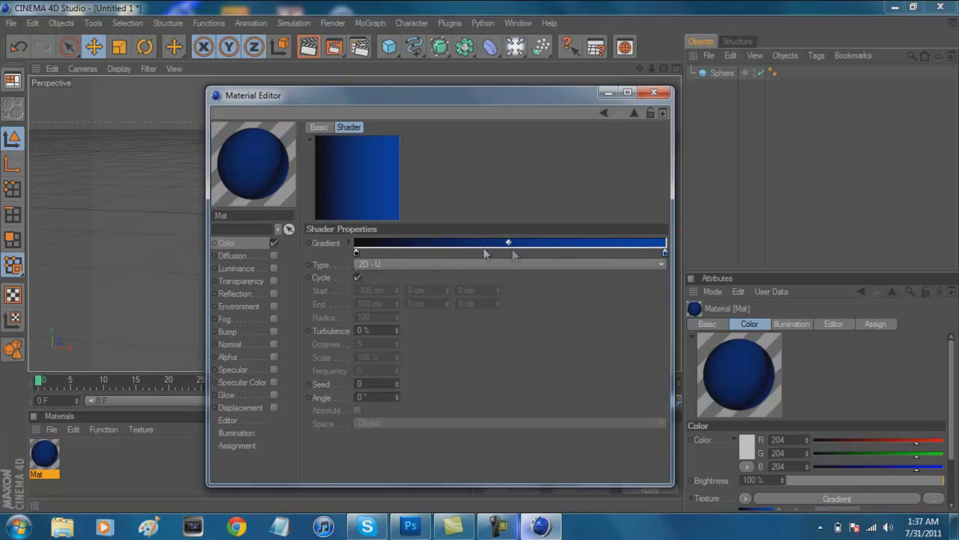
left_click_drag(522, 252, 524, 249)
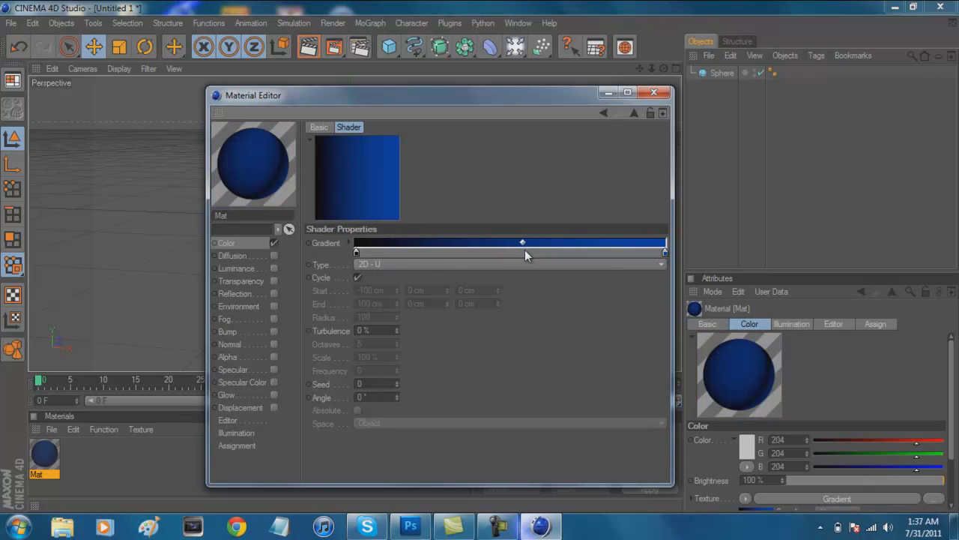
left_click(367, 252)
left_click_drag(384, 260, 392, 262)
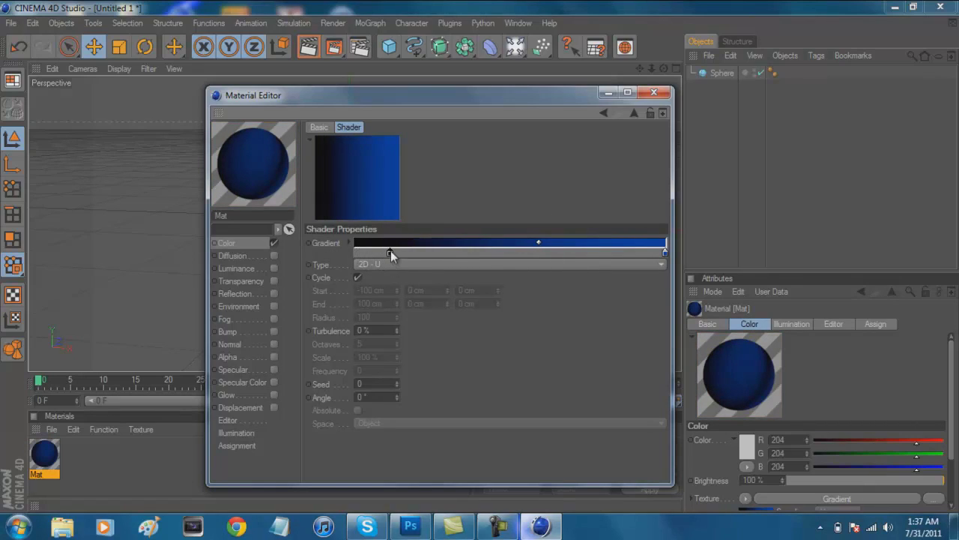
left_click(662, 97)
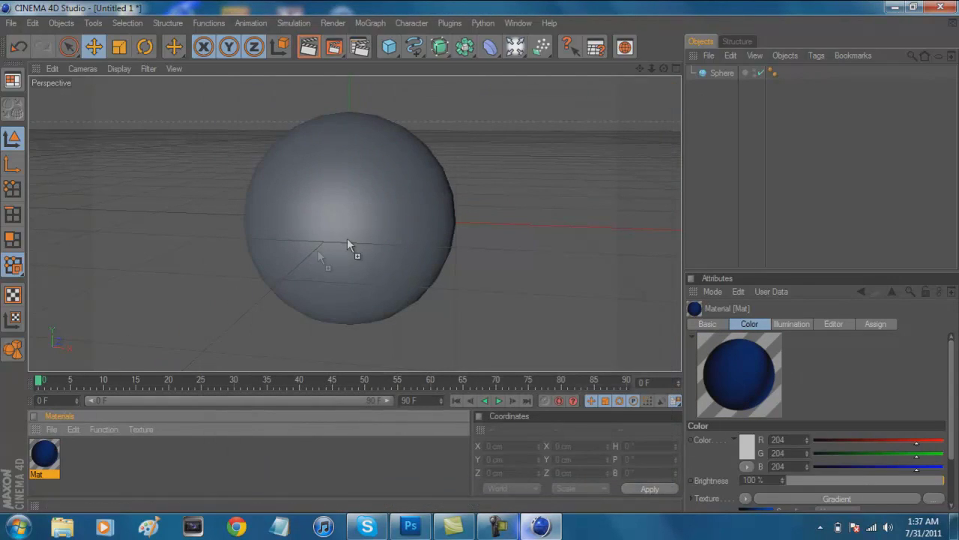
Apply the gradient material to the sphere, rotate the view to its darker side and render a preview
left_click_drag(347, 241, 348, 239)
mouse_move(485, 258)
left_mouse_down()
mouse_move(486, 238)
mouse_move(494, 300)
mouse_move(525, 308)
mouse_move(475, 262)
mouse_move(503, 260)
mouse_move(487, 263)
left_mouse_up()
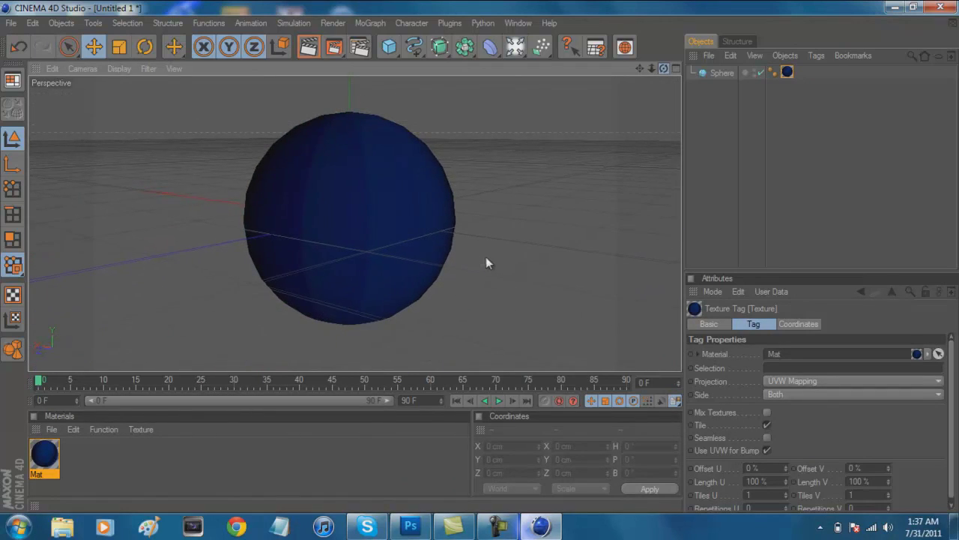
left_click(308, 47)
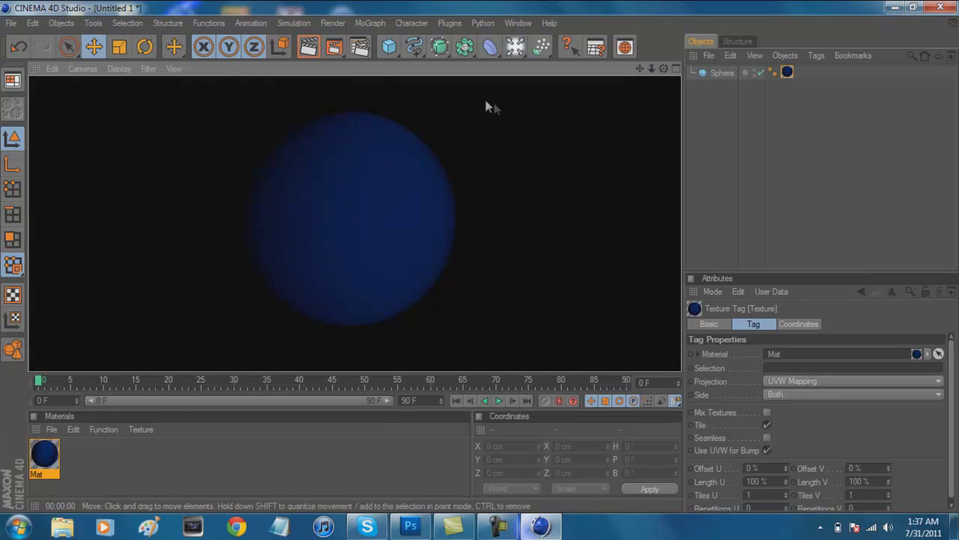
left_click(847, 120)
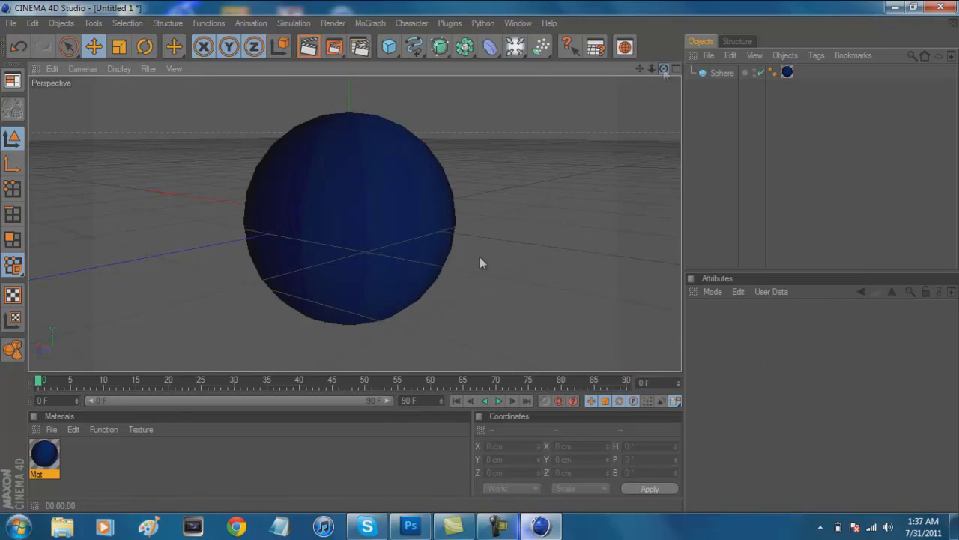
Orbit slightly around the sphere, render it to the Picture Viewer as Sphere.png, and return to the desktop
left_click_drag(482, 257, 520, 252)
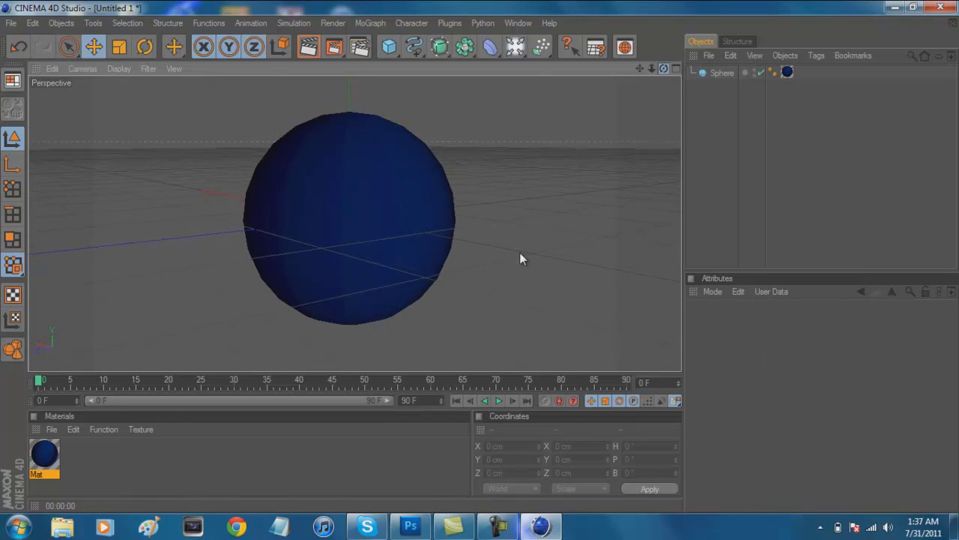
left_click(332, 49)
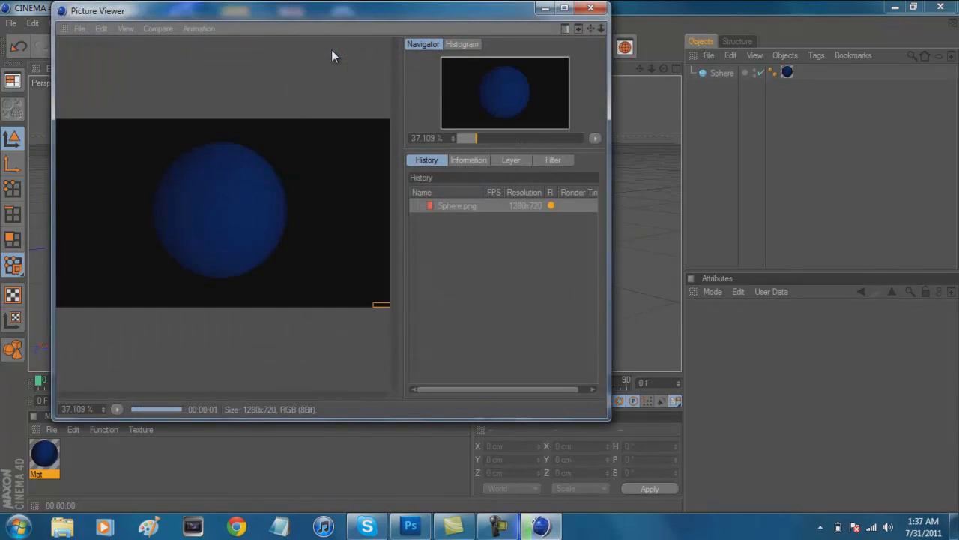
left_click(592, 8)
left_click(893, 7)
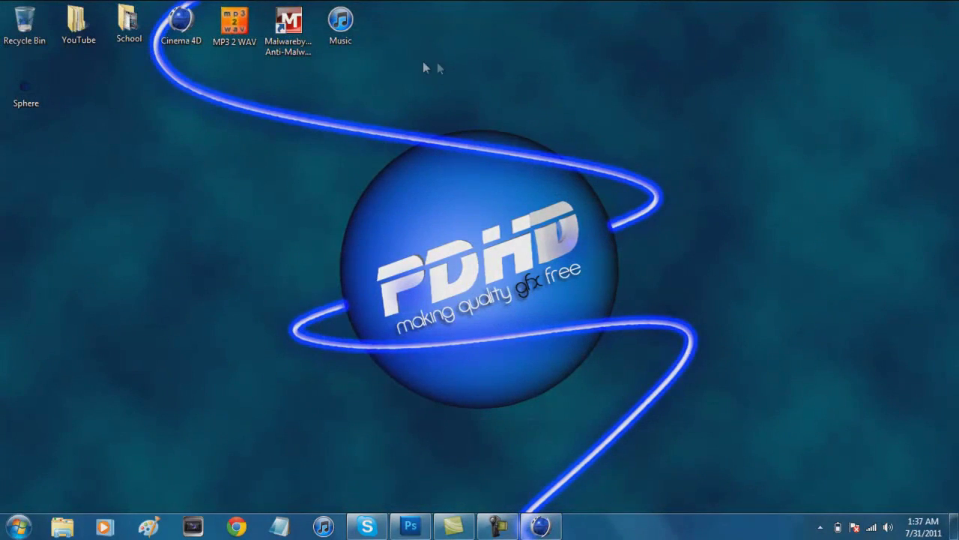
Place the Sphere image from the desktop into the Photoshop wallpaper document and scale it down to 71.58%
left_click_drag(34, 101, 332, 299)
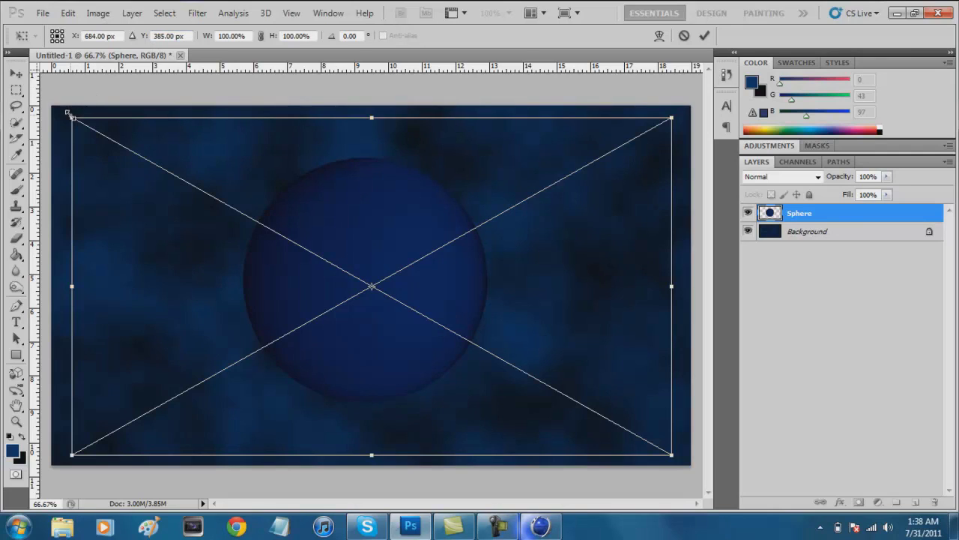
left_click_drag(69, 116, 234, 221)
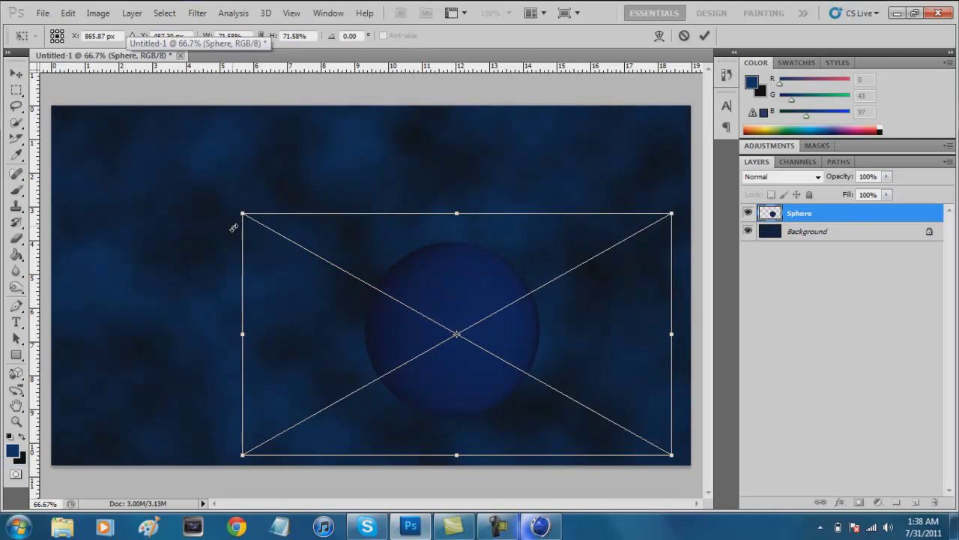
key("Return")
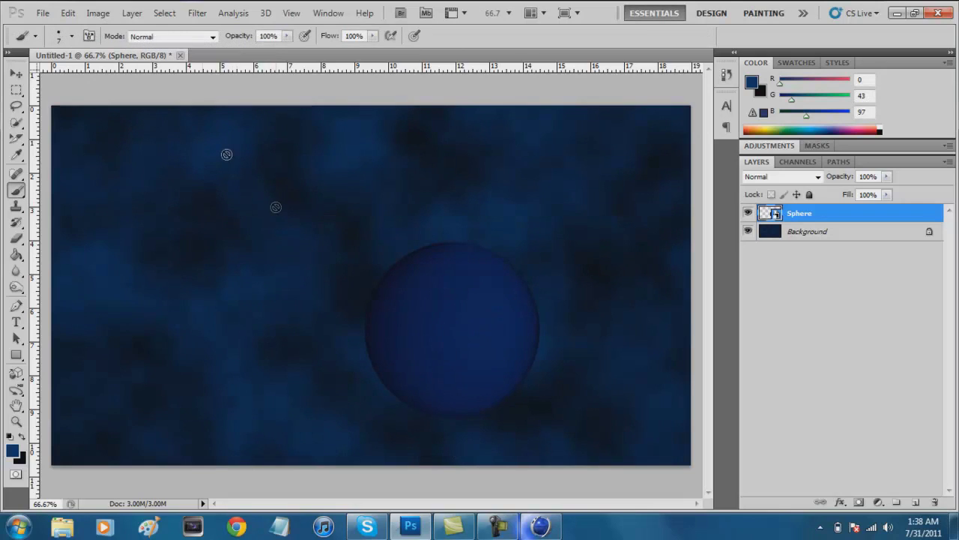
Centre the Sphere layer horizontally and vertically on the Background layer, deselect both layers and activate the Pen tool
left_click(17, 77)
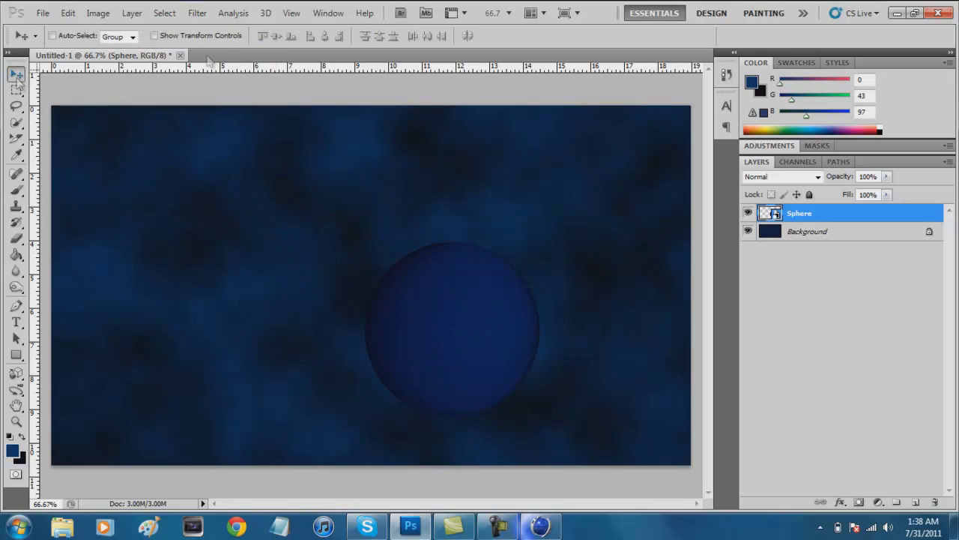
left_click(785, 248)
left_click(796, 235, "shift")
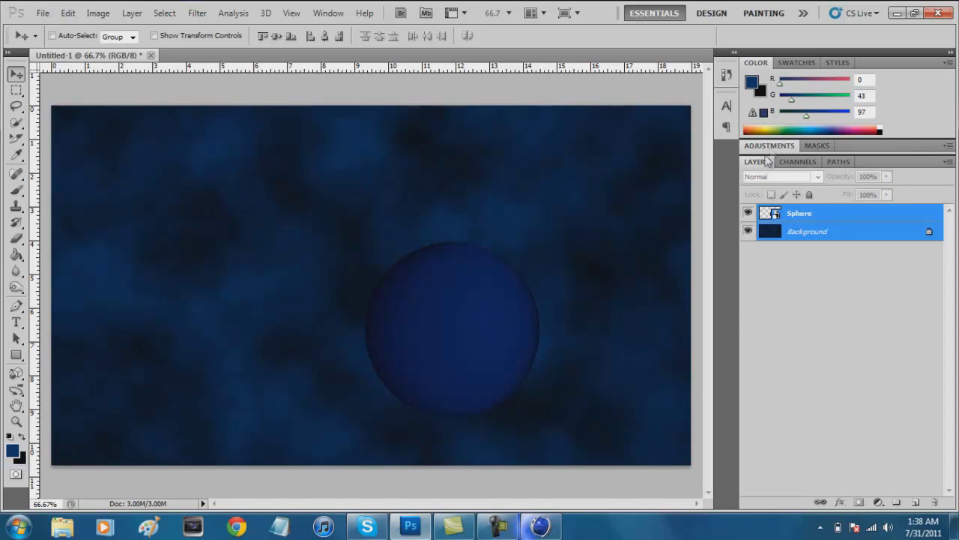
left_click(796, 221)
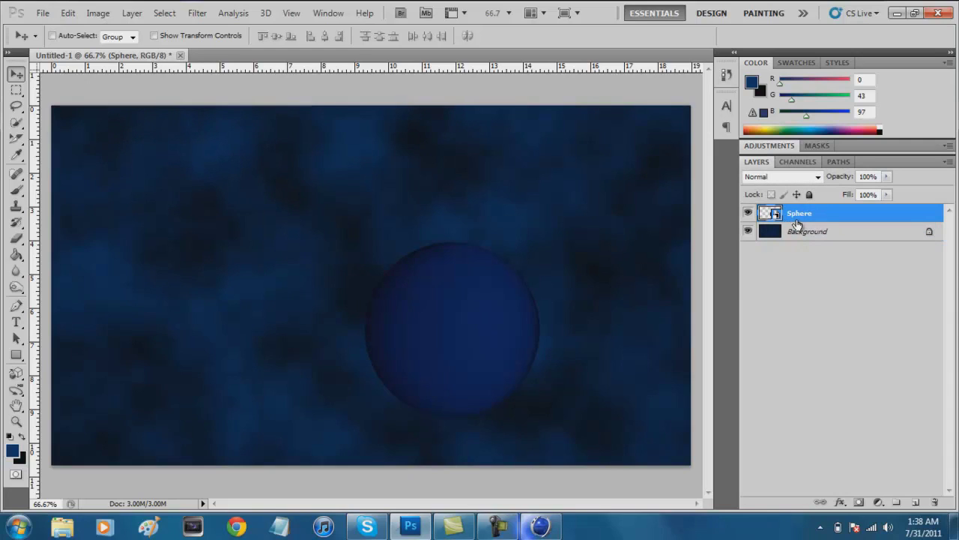
left_click(814, 233, "shift")
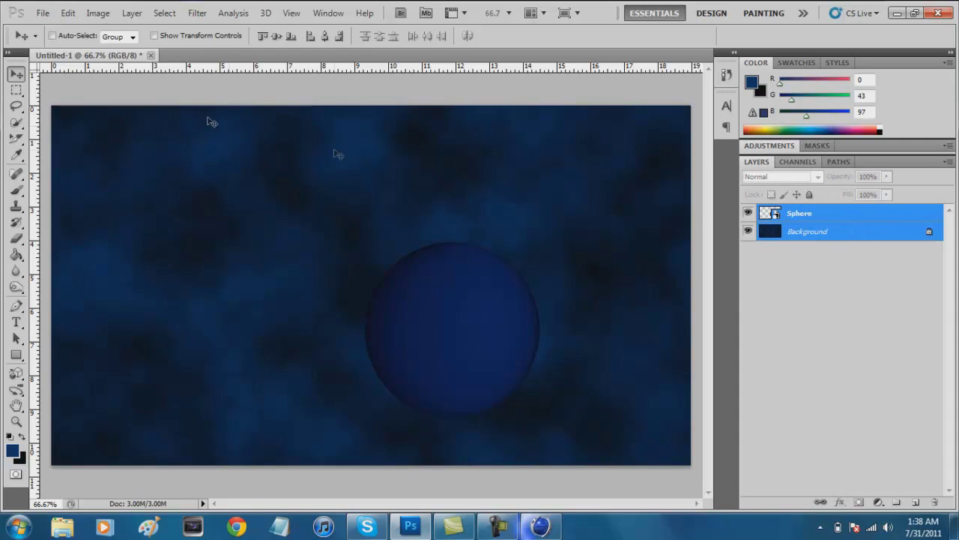
left_click(326, 38)
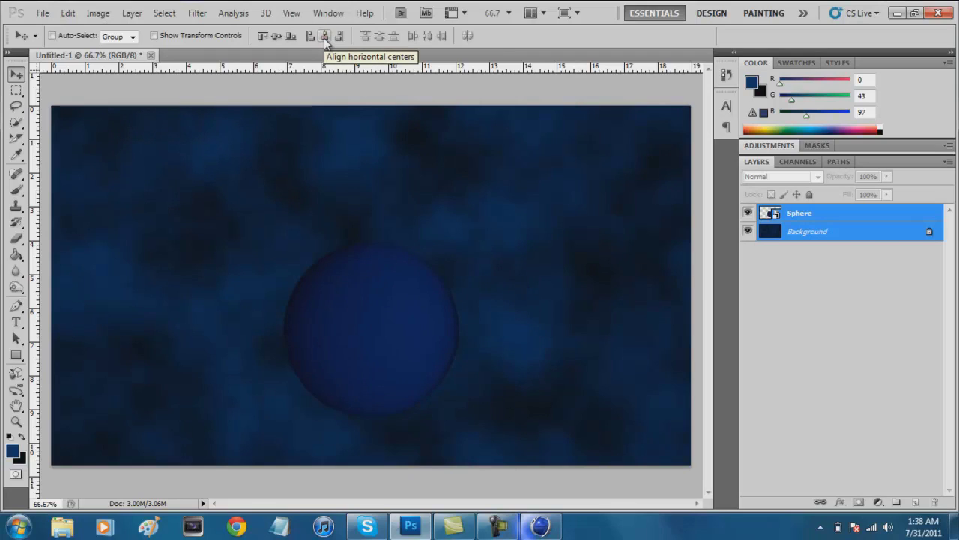
left_click(277, 36)
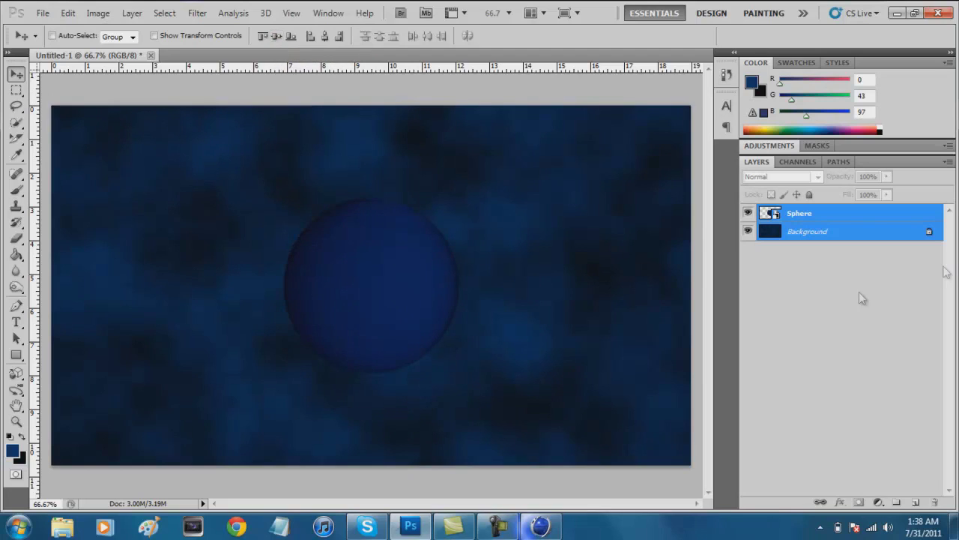
left_click(809, 294)
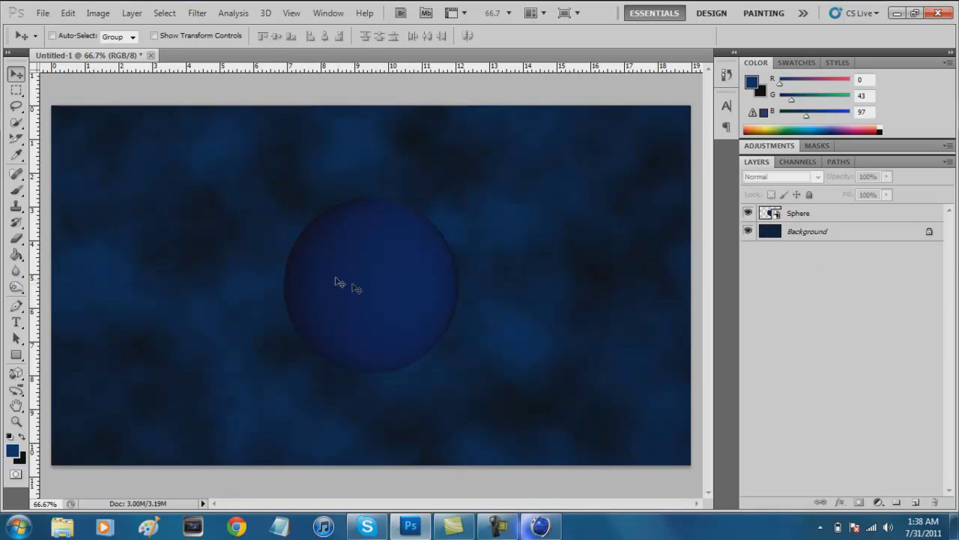
left_click(16, 307)
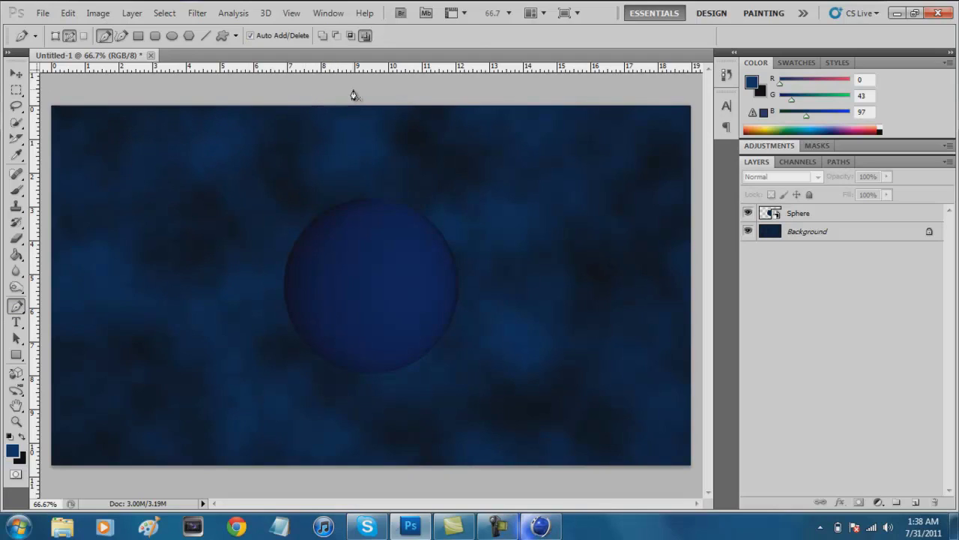
left_click_drag(353, 90, 261, 154)
left_click_drag(271, 211, 331, 260)
key("ctrl+z")
key("ctrl+z")
key("ctrl+z")
key("ctrl+alt+a")
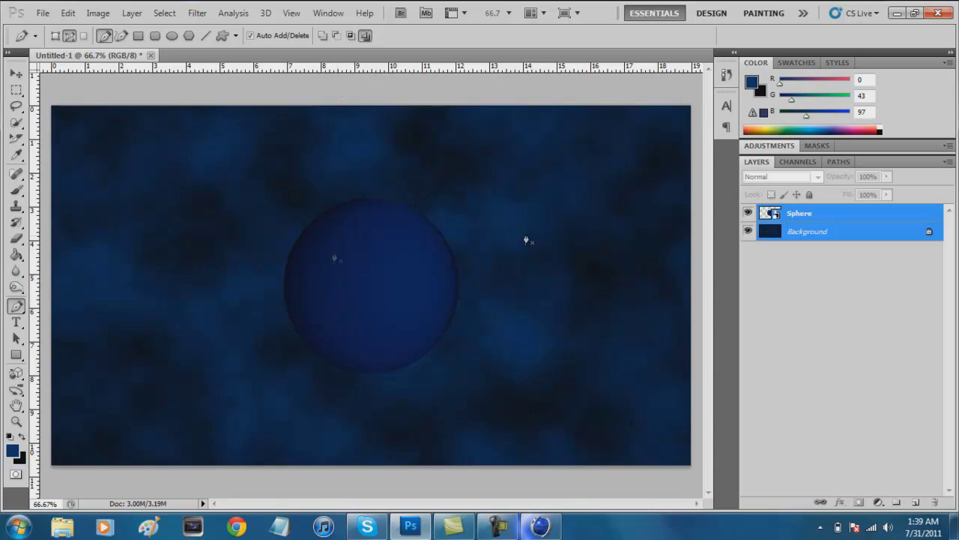
left_click(830, 413)
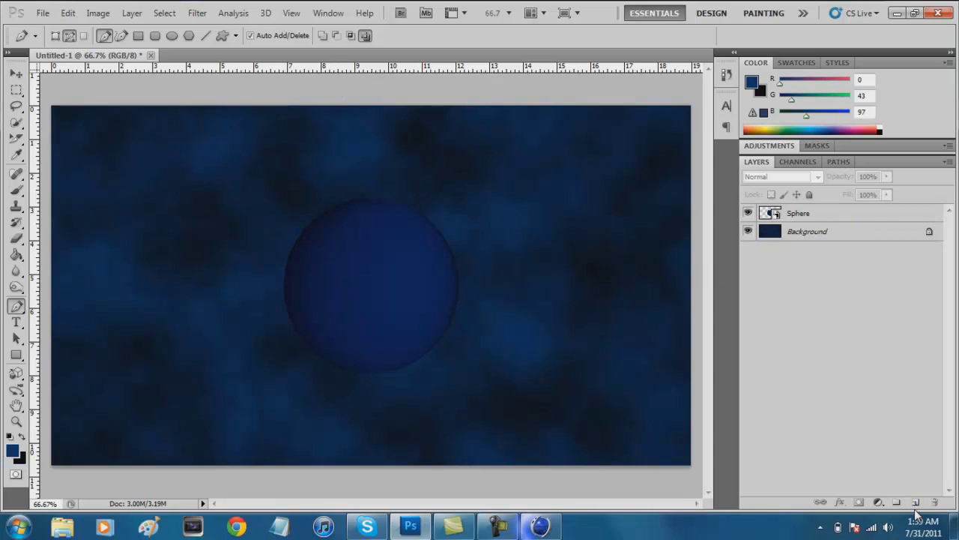
Add a new layer and draw a winding Pen path from above the canvas, across the sphere, to below the canvas
left_click(915, 502)
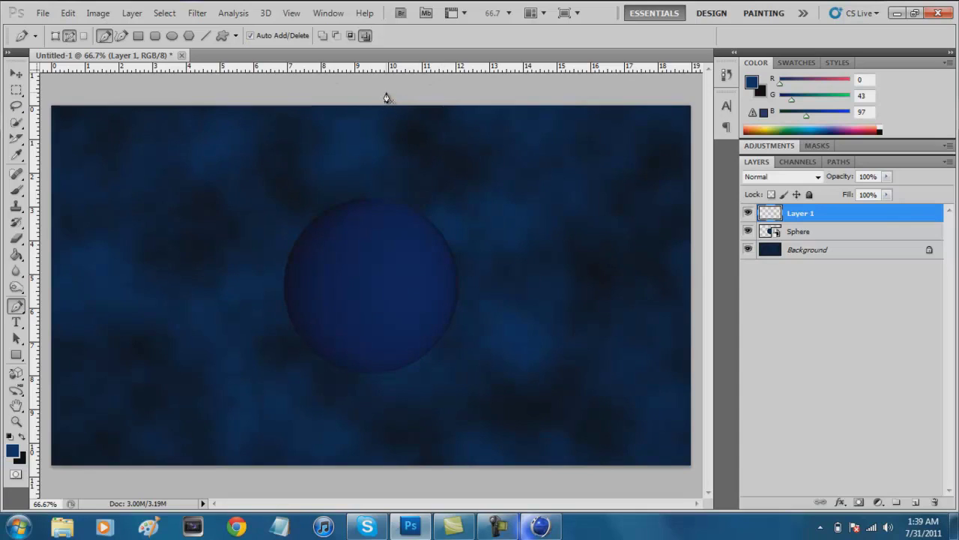
left_click_drag(402, 83, 279, 179)
left_click_drag(289, 229, 368, 272)
left_click_drag(471, 316, 445, 374)
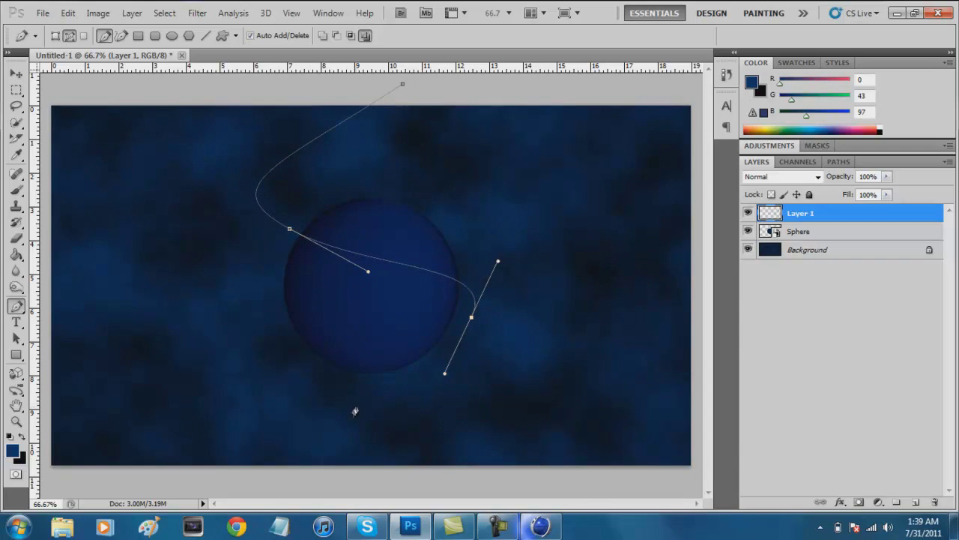
key("ctrl+z")
left_click_drag(470, 329, 417, 350)
left_click_drag(346, 386, 368, 427)
left_click_drag(418, 482, 396, 504)
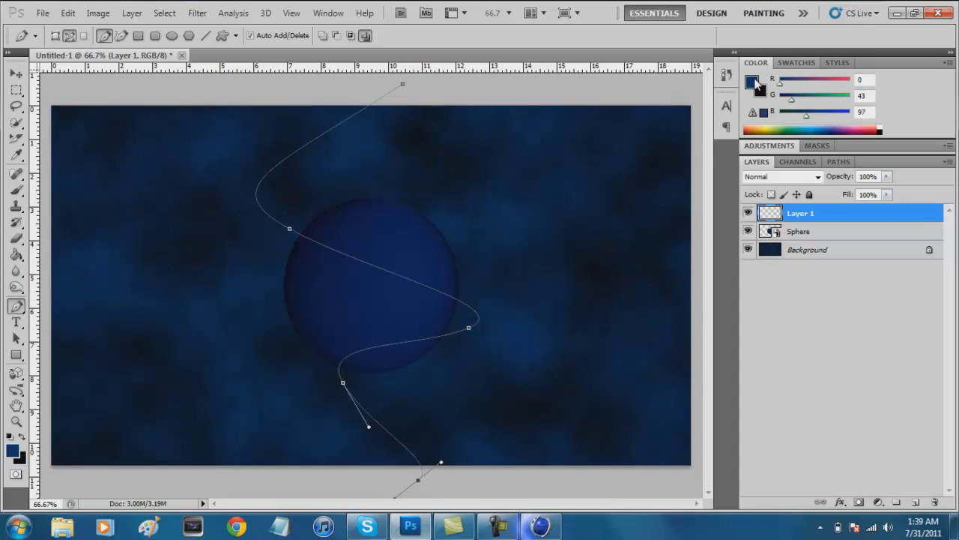
Set the foreground colour to white (#ffffff)
left_click(756, 84)
left_click(646, 165)
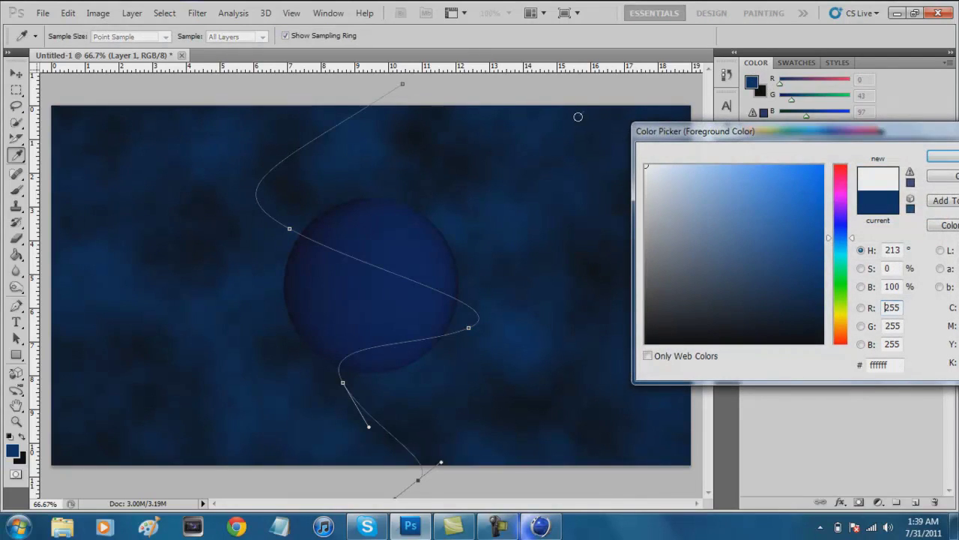
left_click(934, 161)
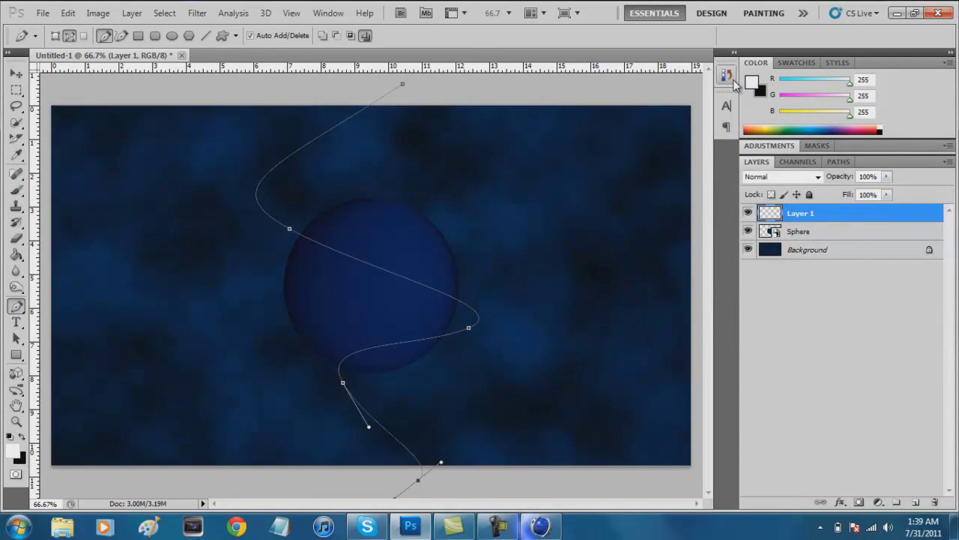
Choose a hard round brush at 7 px with 100% hardness for the Brush tool and check its brush tip settings
left_click(16, 193)
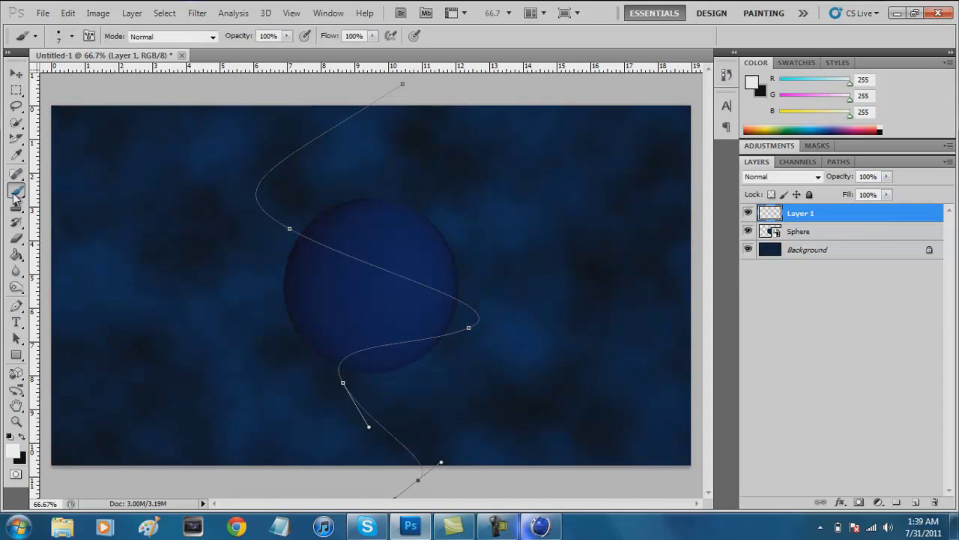
left_click(72, 36)
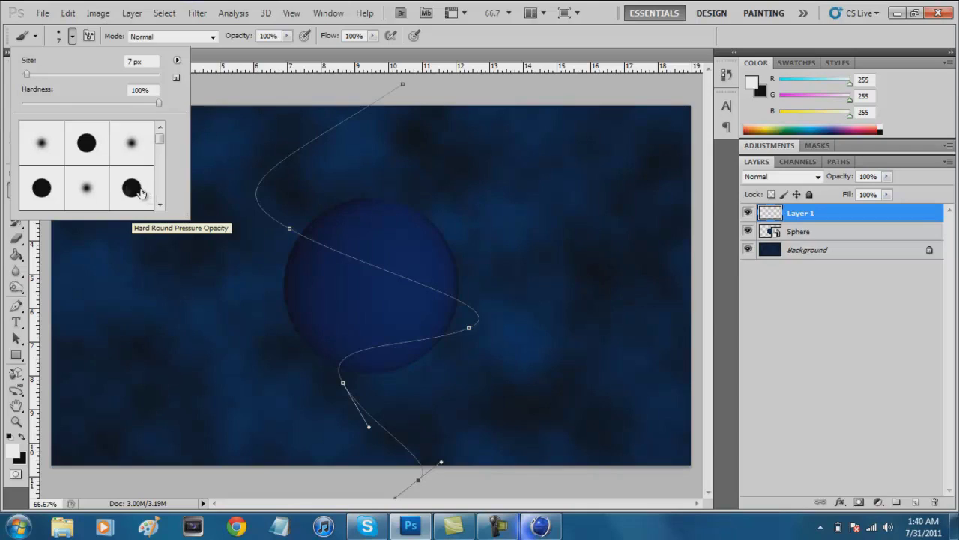
left_click(87, 145)
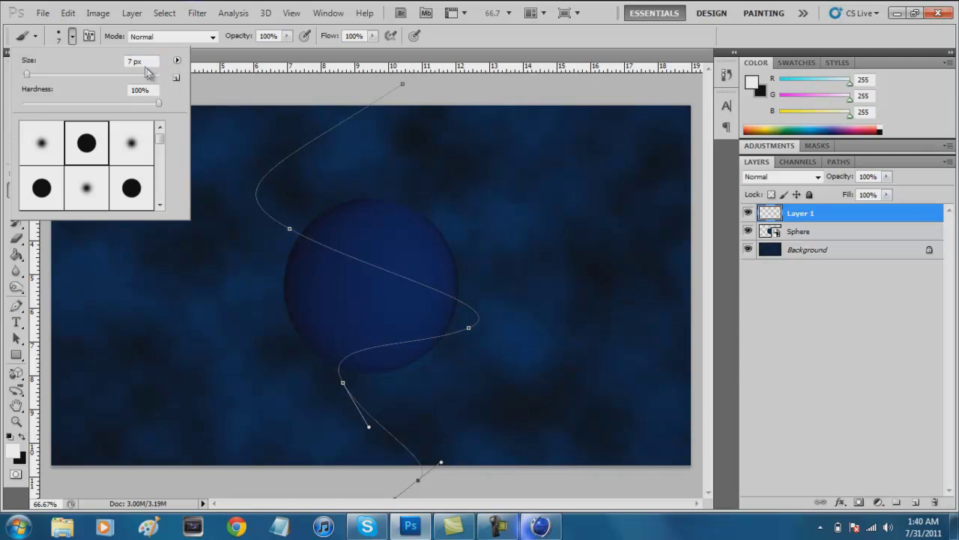
left_click(244, 93)
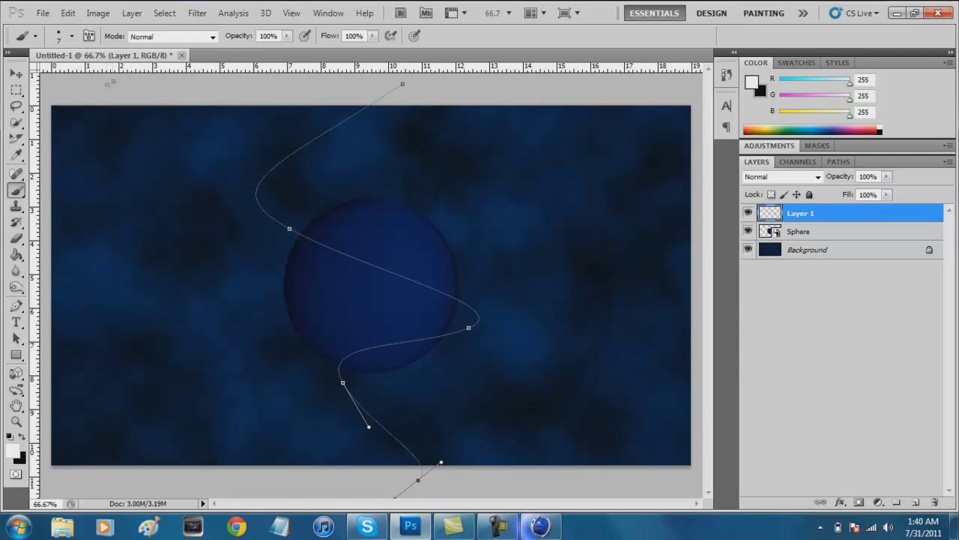
left_click(328, 14)
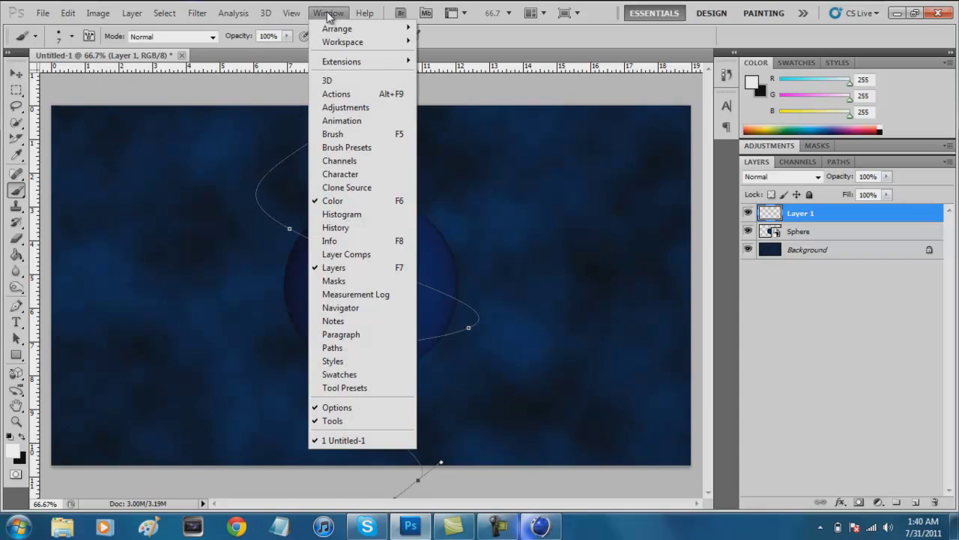
left_click(326, 136)
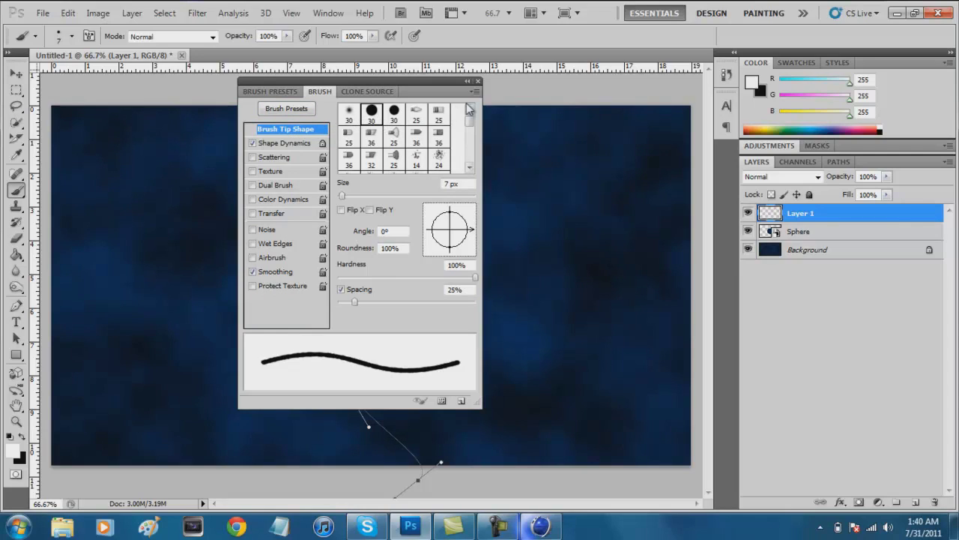
left_click(478, 82)
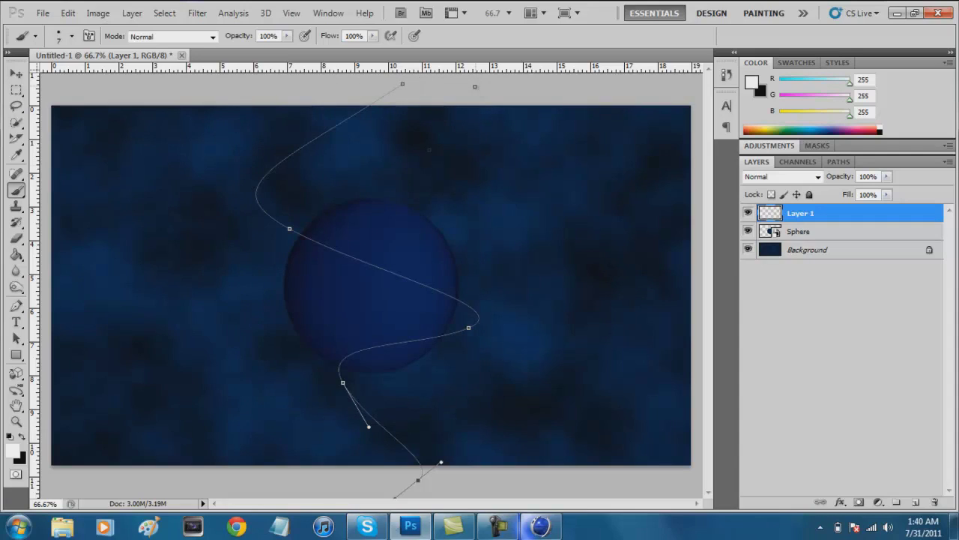
Stroke the winding path on Layer 1 with the Brush, keeping Simulate Pressure enabled
left_click(16, 305)
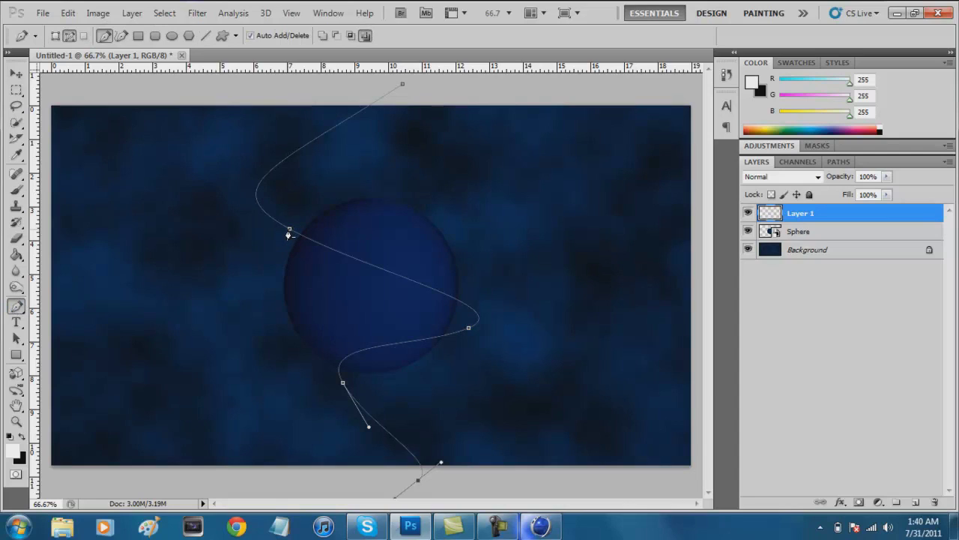
right_click(288, 236)
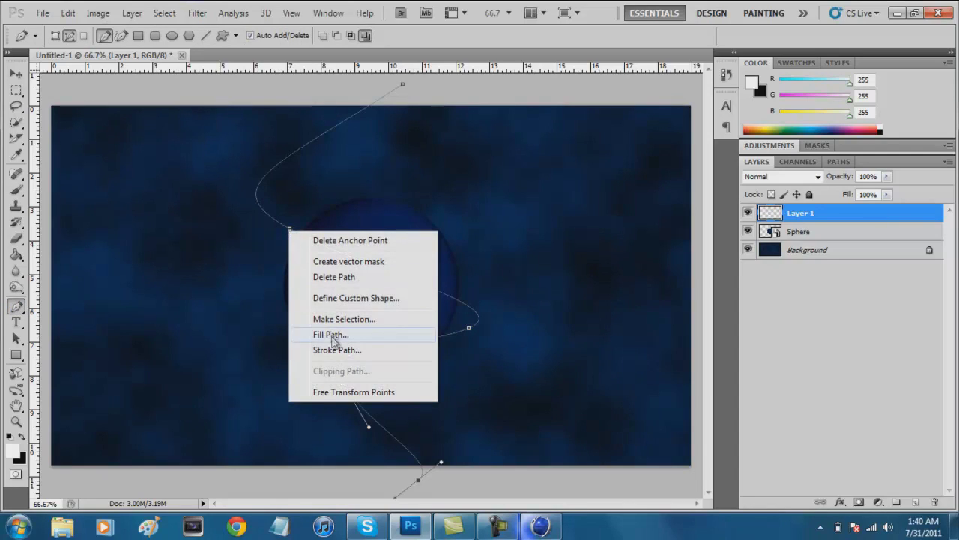
left_click(334, 350)
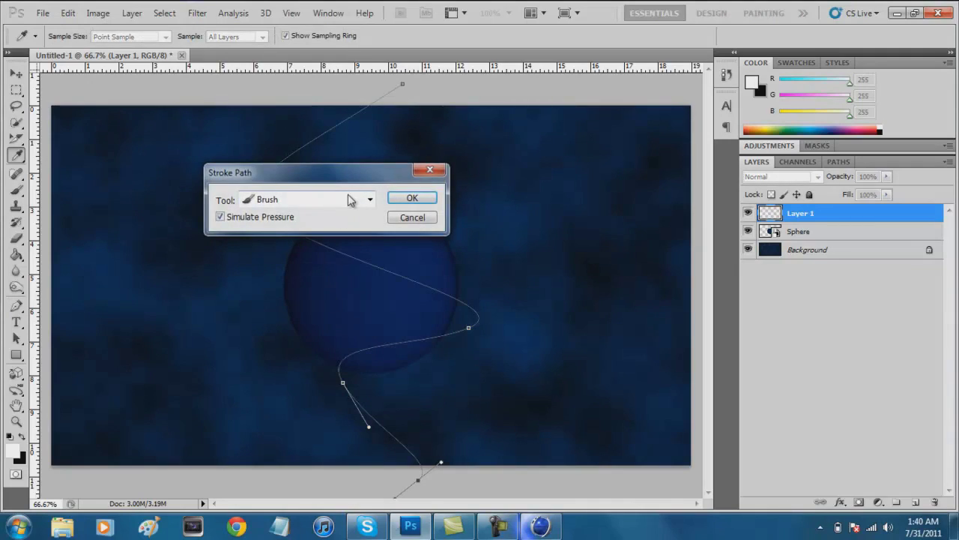
left_click(302, 203)
left_click(291, 228)
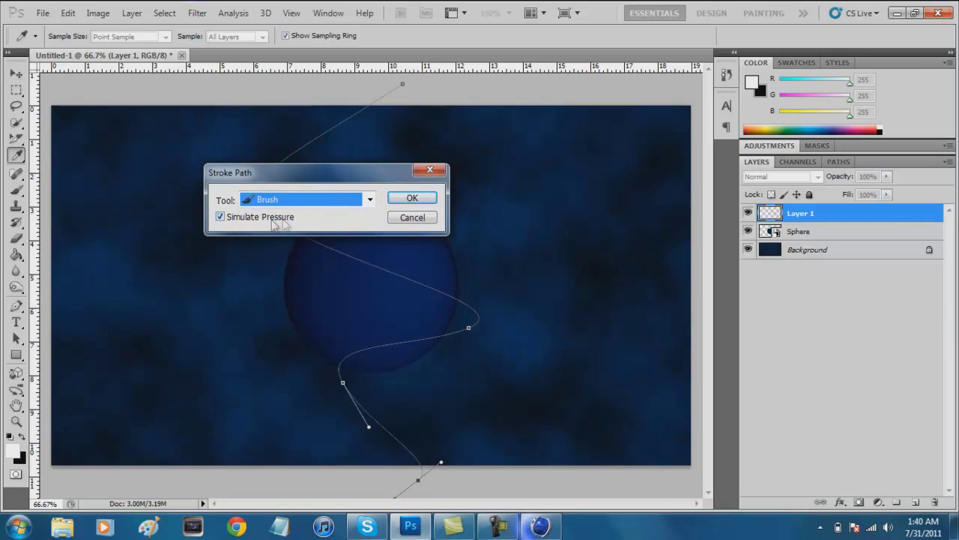
left_click(411, 198)
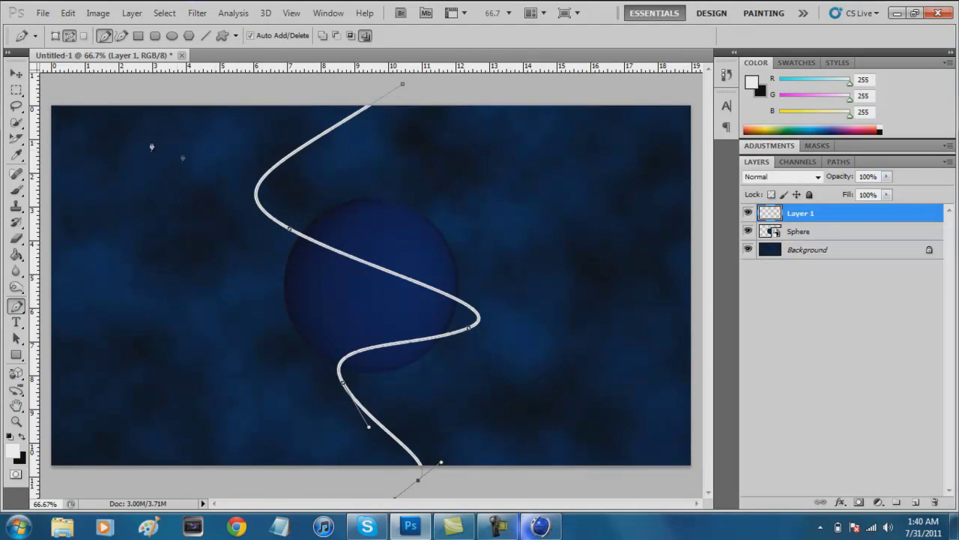
Activate the Move tool and add an Outer Glow in blue #009cff to the white curve on Layer 1
left_click(15, 75)
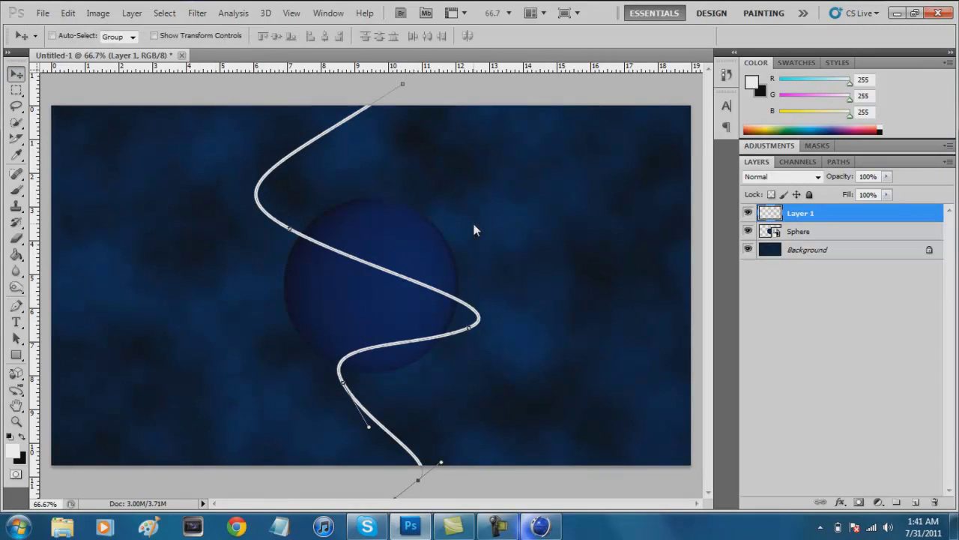
right_click(815, 216)
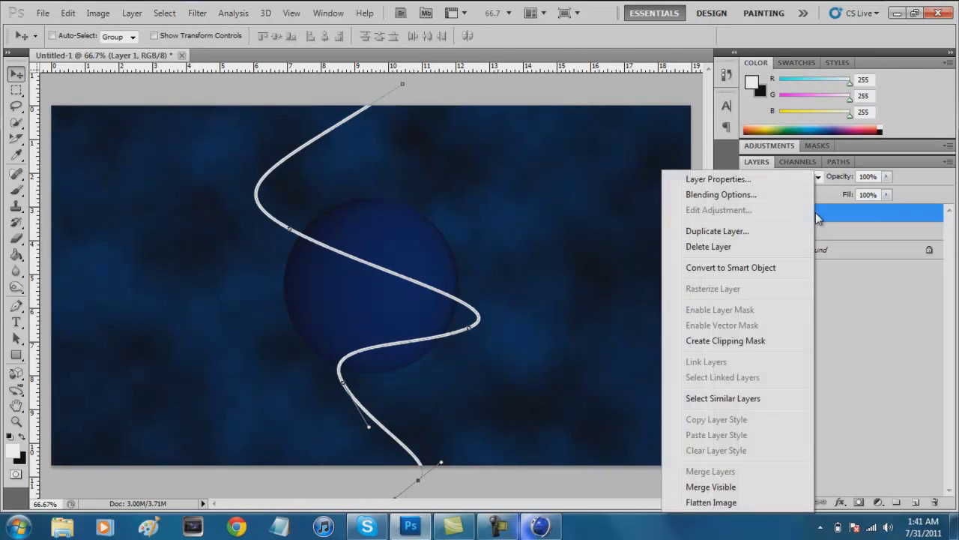
left_click(729, 196)
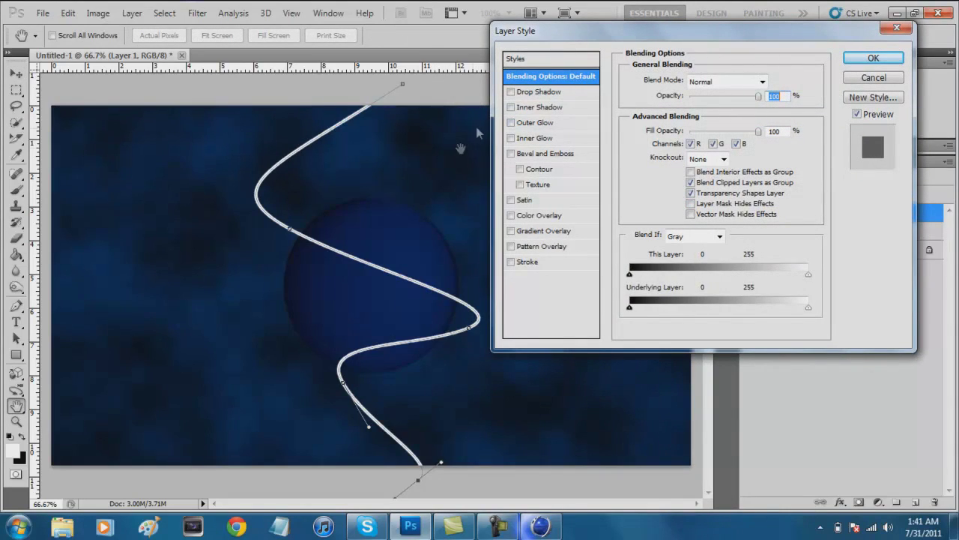
left_click(537, 123)
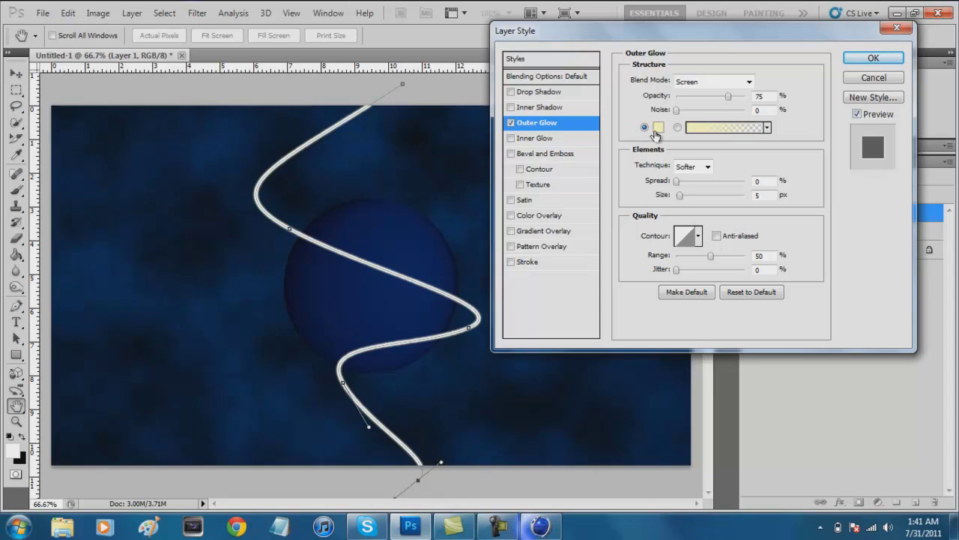
left_click(657, 129)
left_click_drag(837, 195, 841, 251)
mouse_move(718, 215)
left_mouse_down()
mouse_move(785, 200)
mouse_move(886, 146)
left_mouse_up()
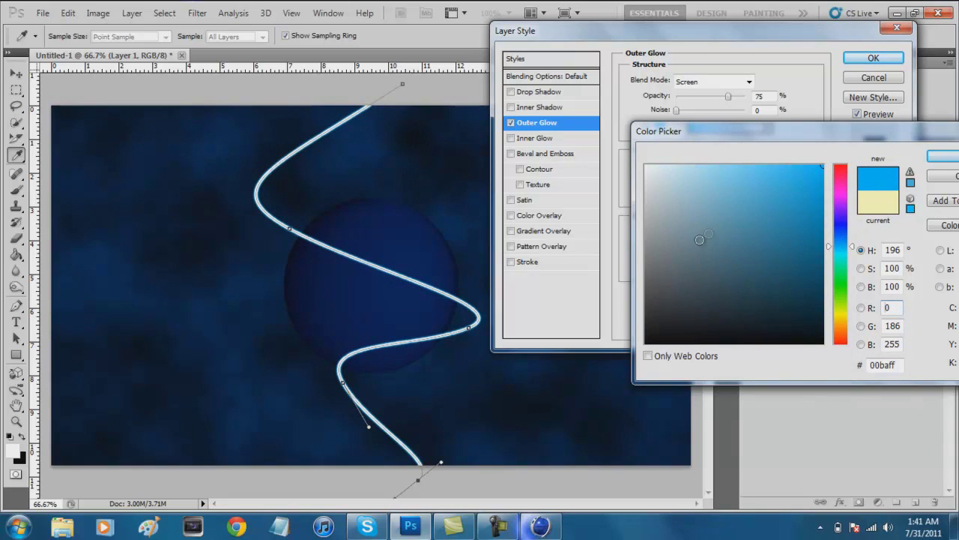
mouse_move(846, 246)
left_mouse_down()
mouse_move(833, 225)
mouse_move(845, 223)
mouse_move(820, 236)
mouse_move(823, 225)
mouse_move(866, 159)
left_mouse_up()
left_click(827, 226)
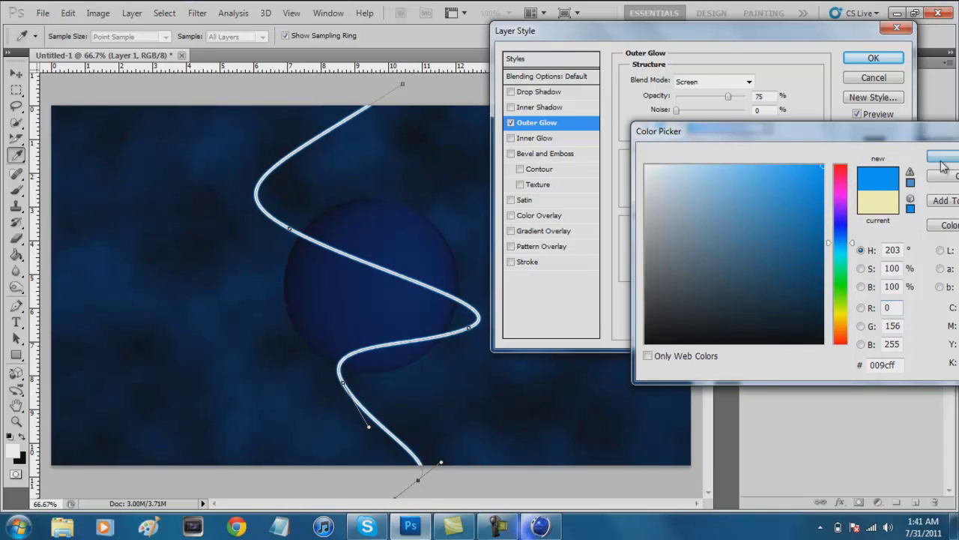
left_click(942, 157)
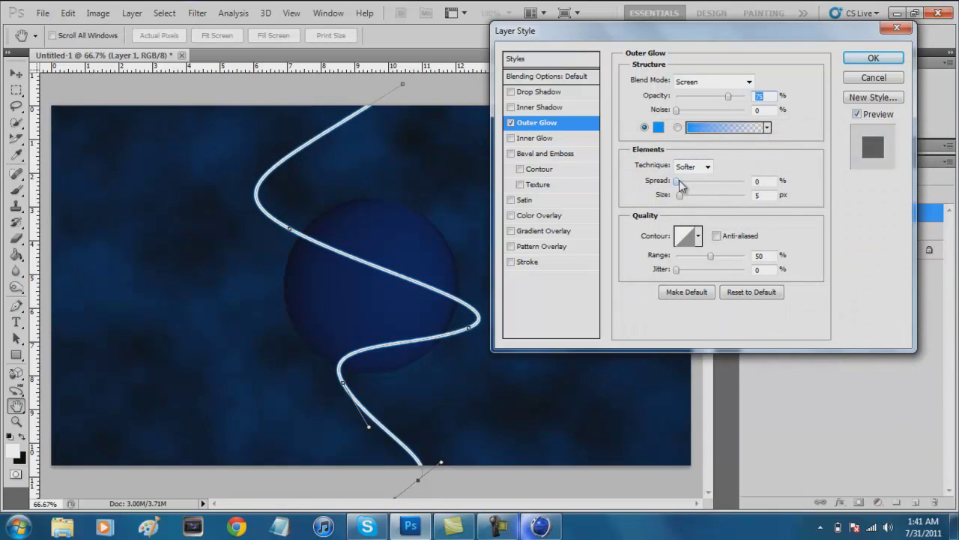
Set the Outer Glow spread to 45% and apply the layer style
left_click_drag(677, 182, 686, 187)
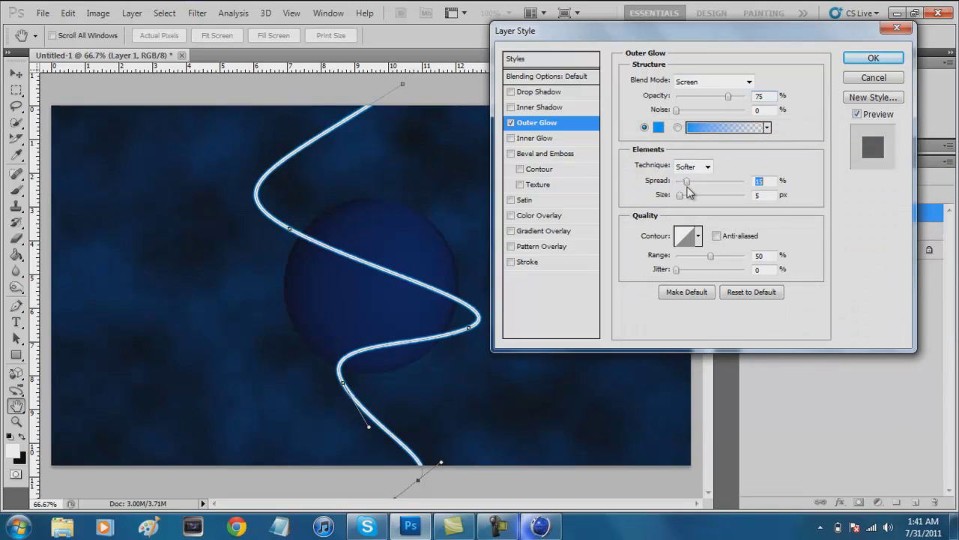
left_click_drag(692, 187, 709, 192)
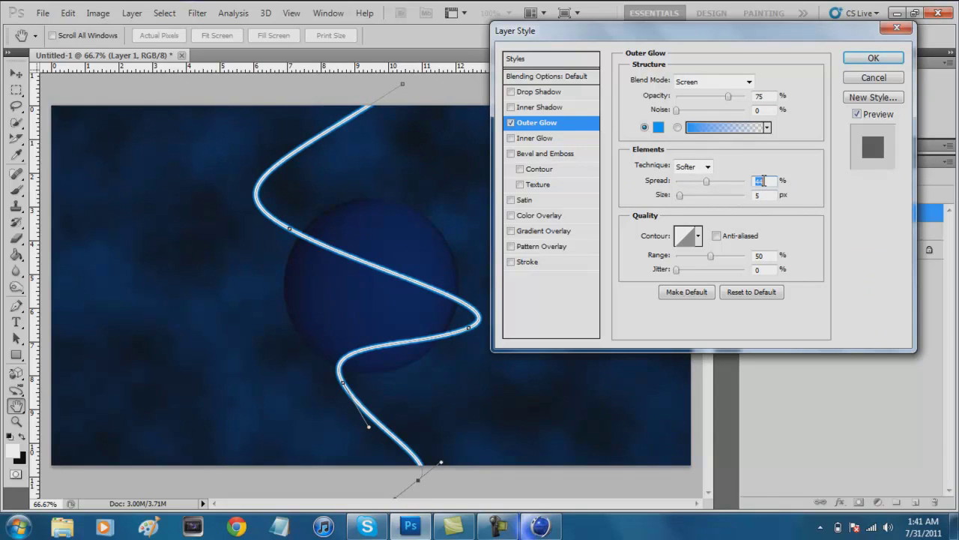
type("45")
key("Return")
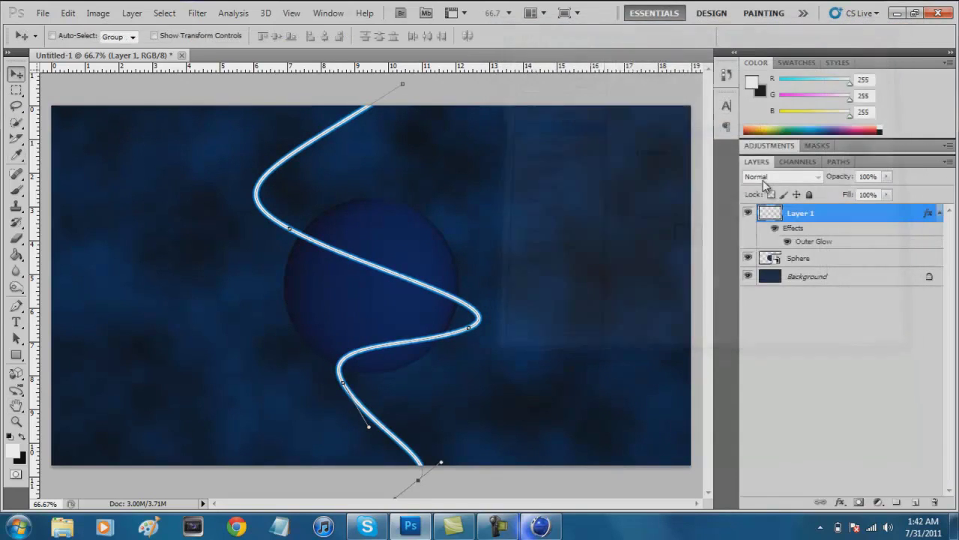
Reopen Layer 1's Outer Glow, try a larger size, set it back to 5 px and raise the opacity to 100%
right_click(791, 214)
left_click(831, 193)
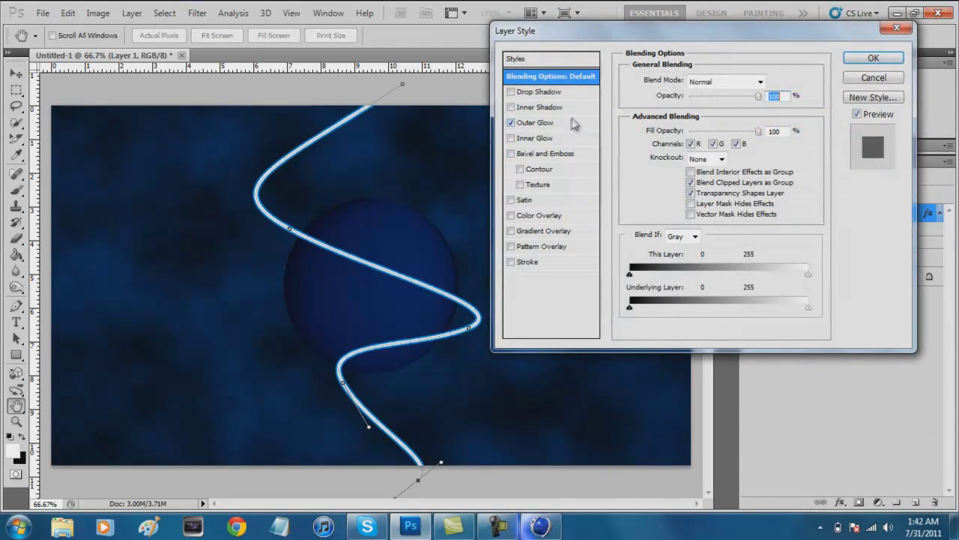
left_click(548, 123)
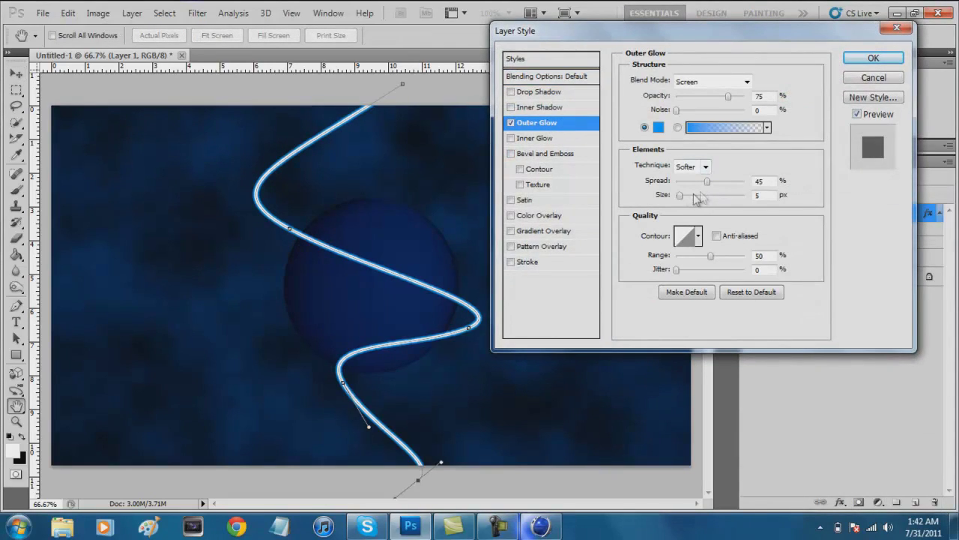
left_click_drag(680, 195, 683, 199)
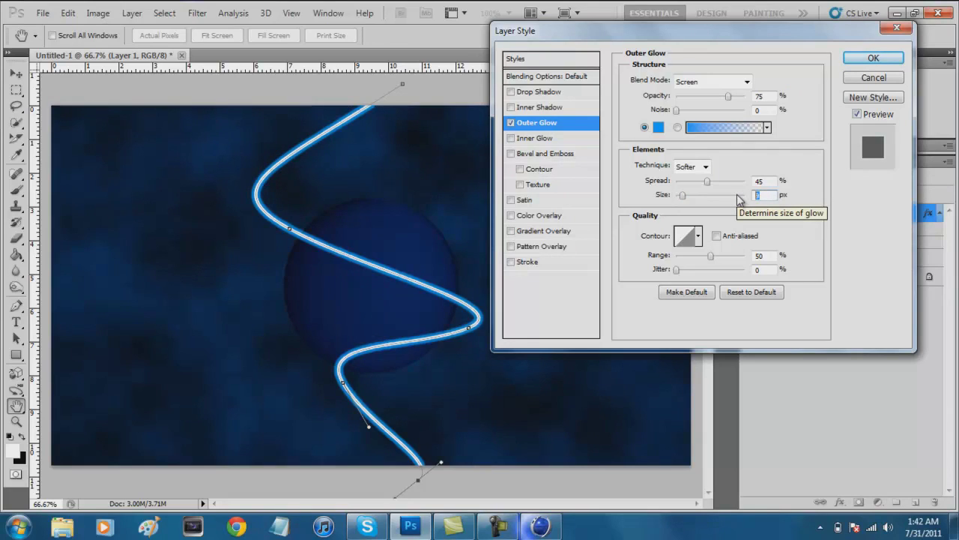
type("5")
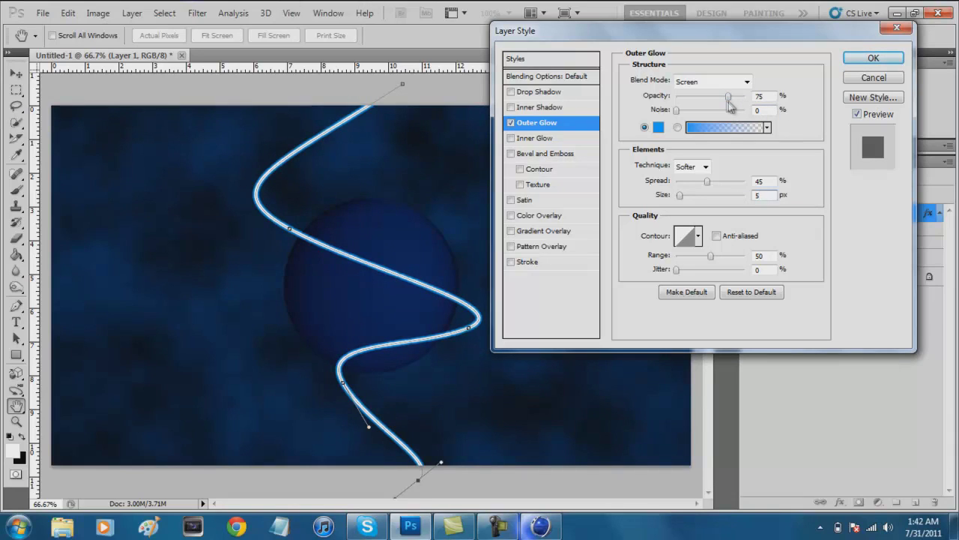
left_click_drag(728, 97, 754, 102)
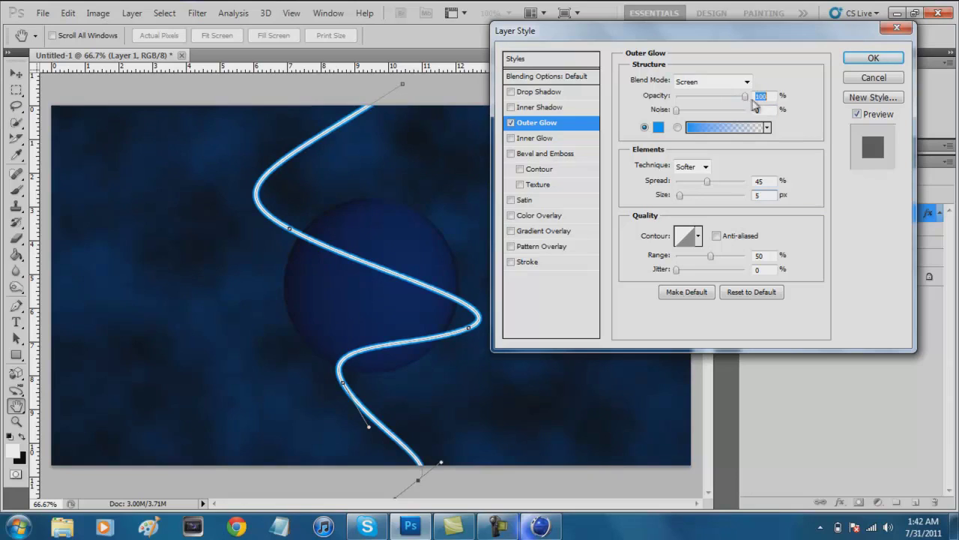
Add a light blue Inner Shadow to the curve with 19 px distance, 19% choke and an increased size
left_click(531, 109)
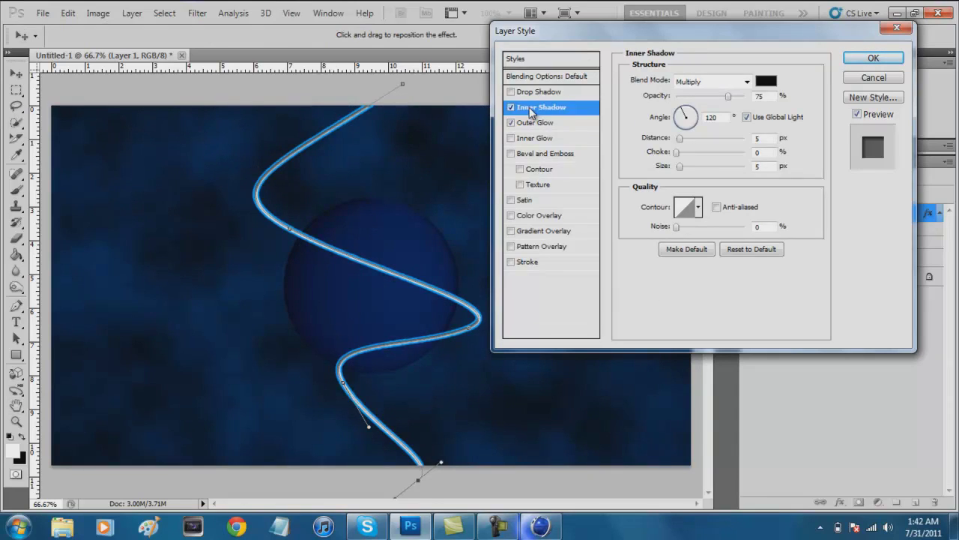
left_click(772, 83)
left_click_drag(831, 246, 849, 254)
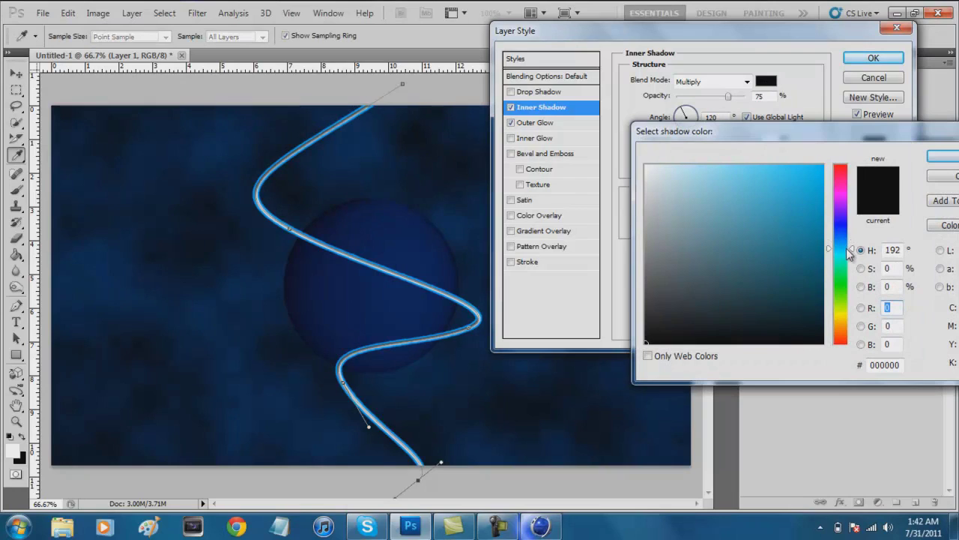
mouse_move(818, 172)
left_mouse_down()
mouse_move(823, 157)
mouse_move(754, 142)
left_mouse_up()
left_click(949, 156)
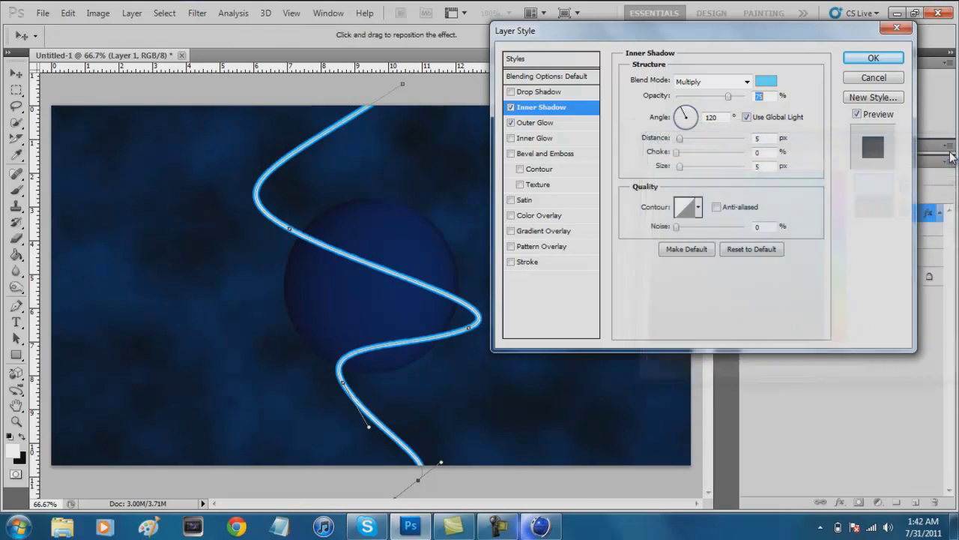
left_click_drag(679, 138, 690, 160)
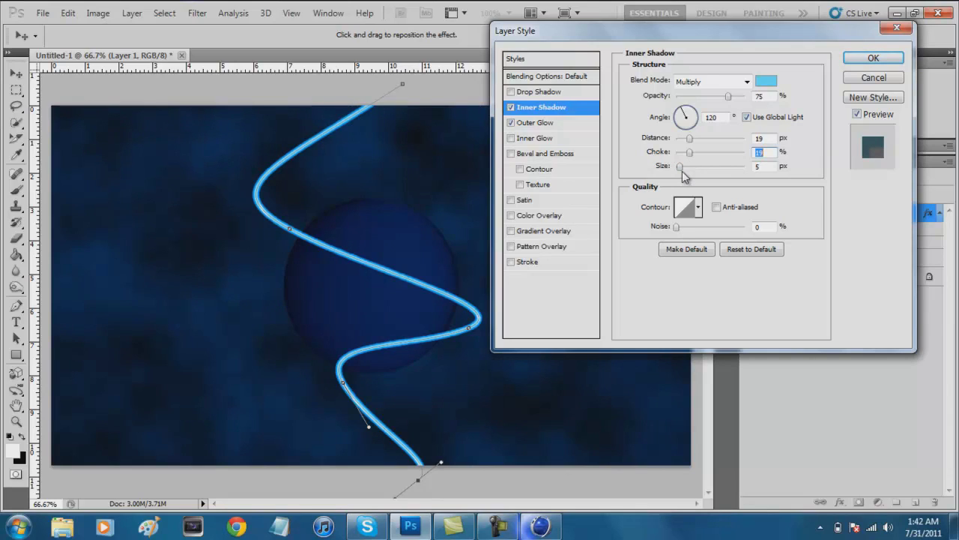
left_click_drag(680, 165, 708, 169)
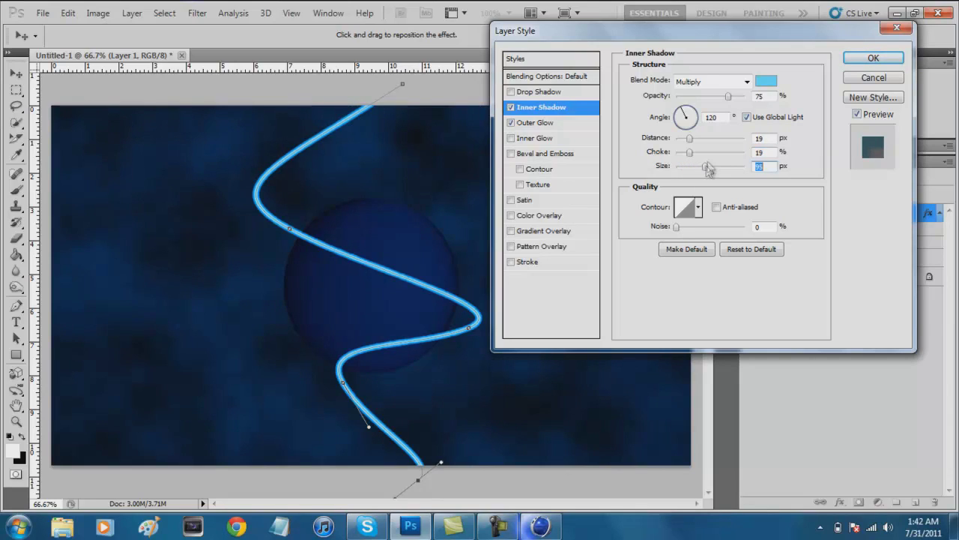
Add a Drop Shadow in light blue #97d7ff to the curve on Layer 1
left_click(526, 95)
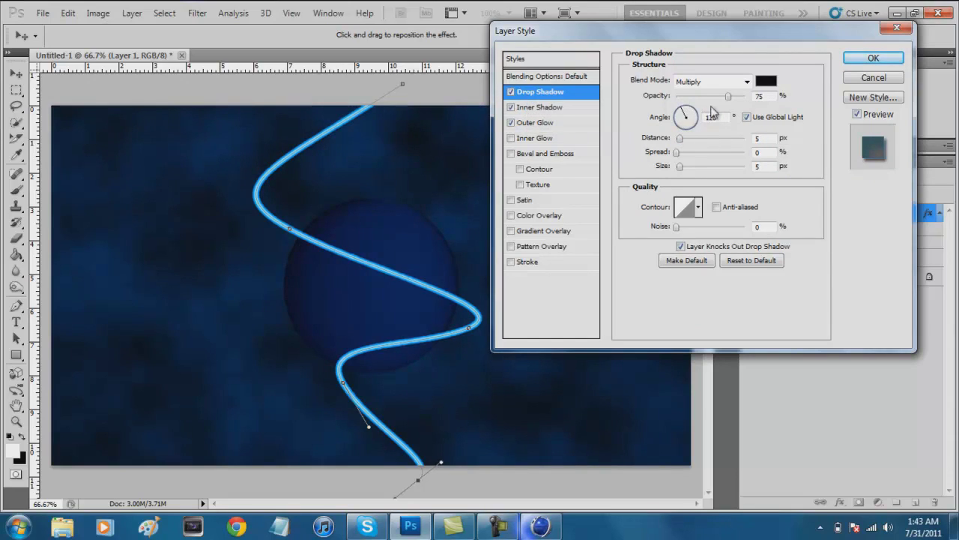
left_click(766, 81)
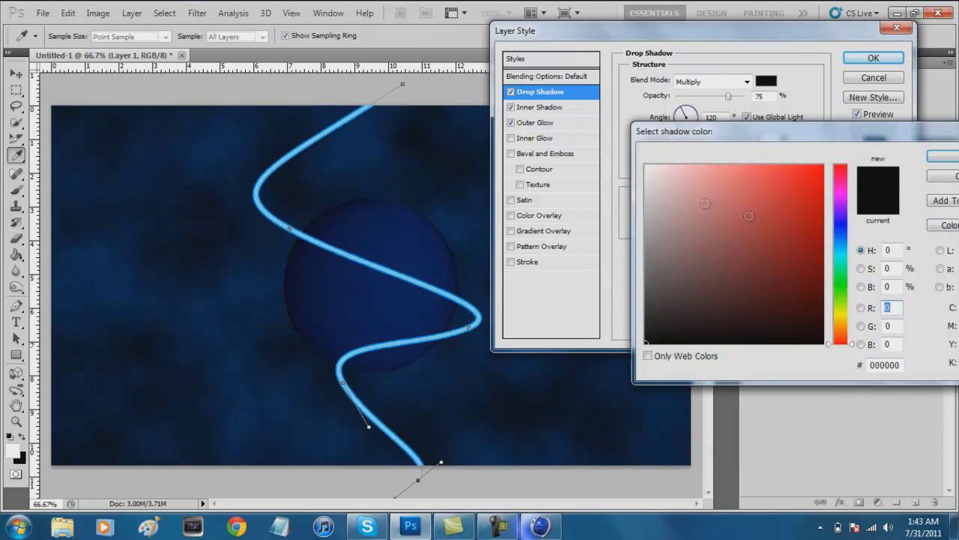
left_click(844, 233)
left_click_drag(845, 233, 846, 242)
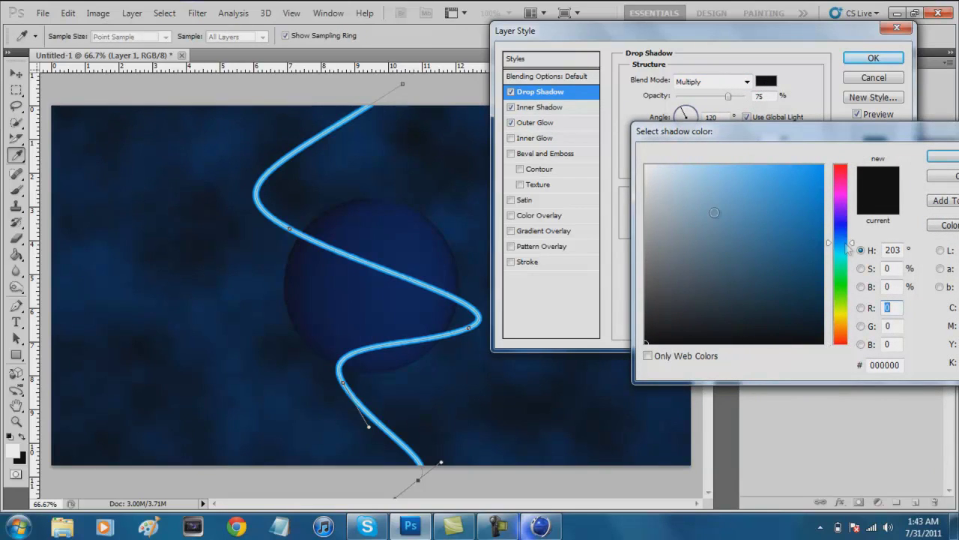
mouse_move(741, 196)
left_mouse_down()
mouse_move(686, 157)
mouse_move(717, 142)
left_mouse_up()
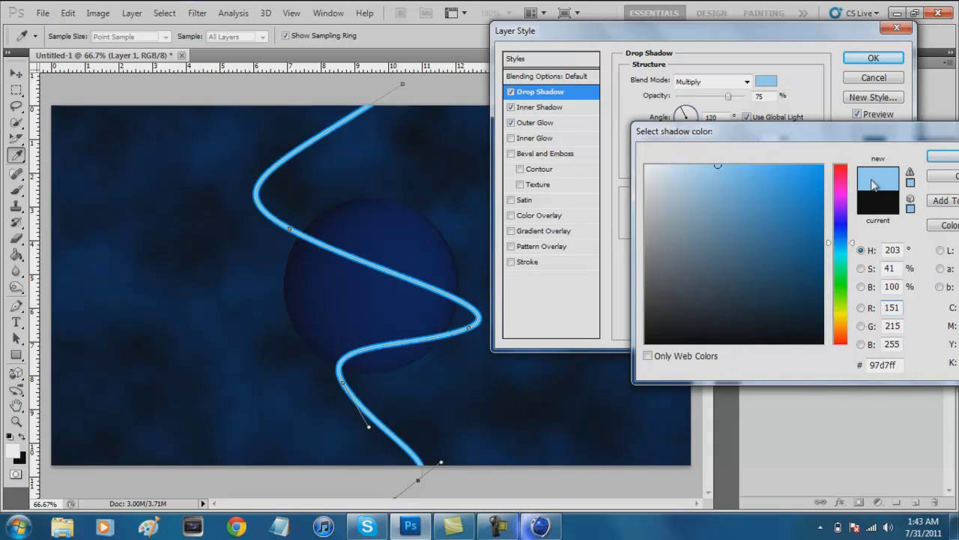
left_click(950, 157)
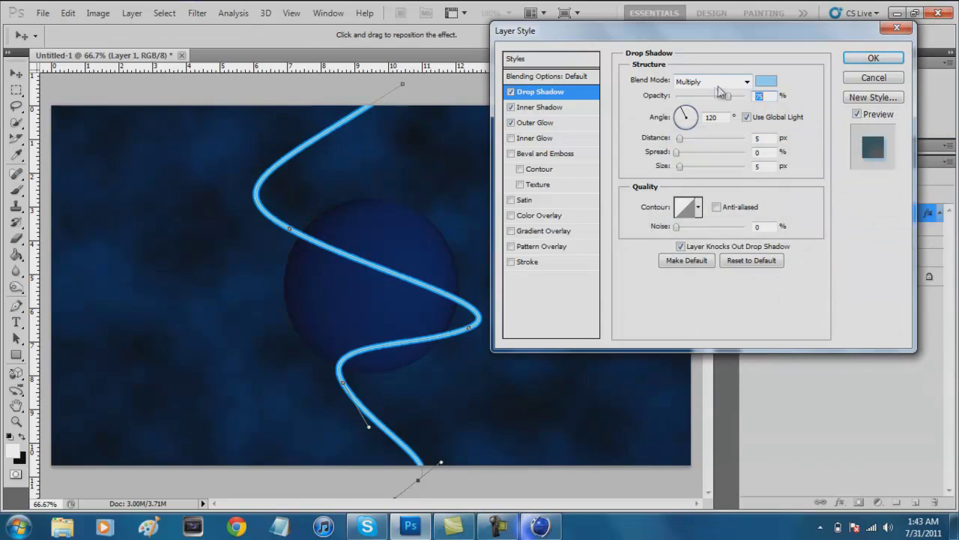
Set the Drop Shadow distance to 10 px, adjust its spread and apply the layer style
left_click_drag(679, 143, 708, 144)
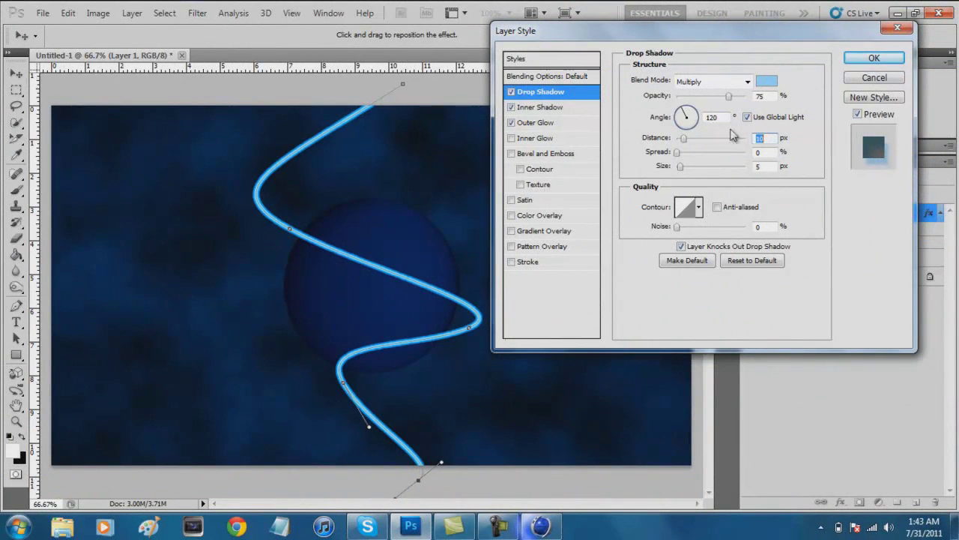
left_click_drag(678, 153, 685, 160)
left_click(892, 60)
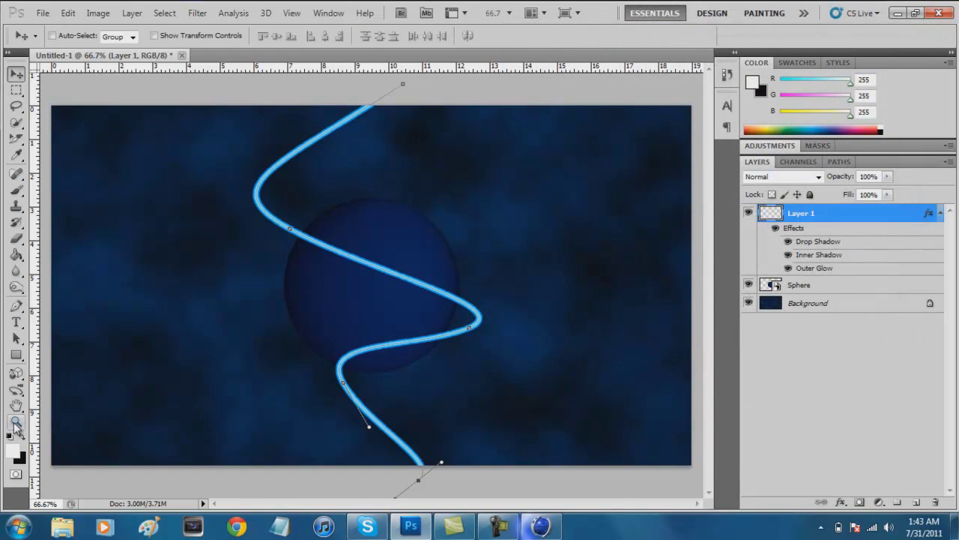
Set the Eraser to 15 px and erase gaps in the curve's upper strand where it crosses the sphere
left_click(16, 423)
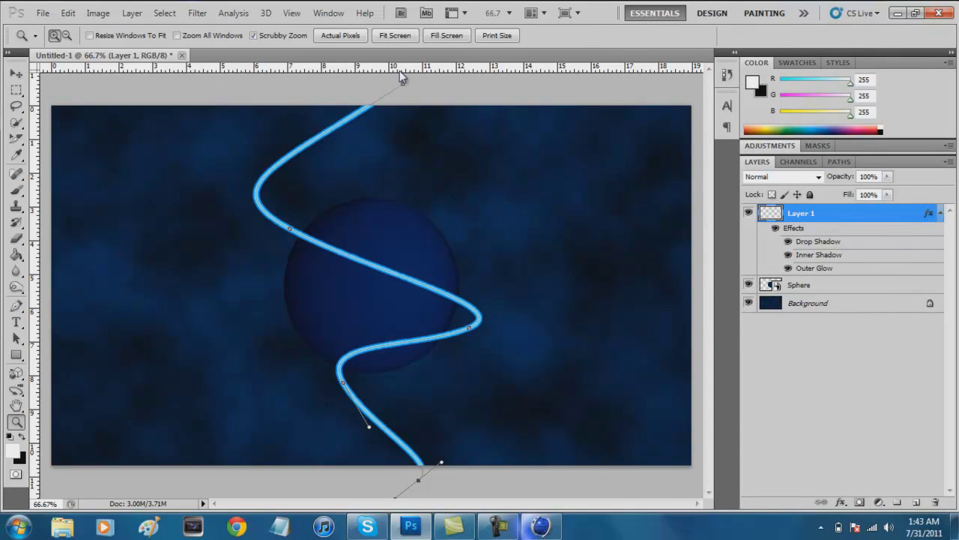
left_click(338, 300)
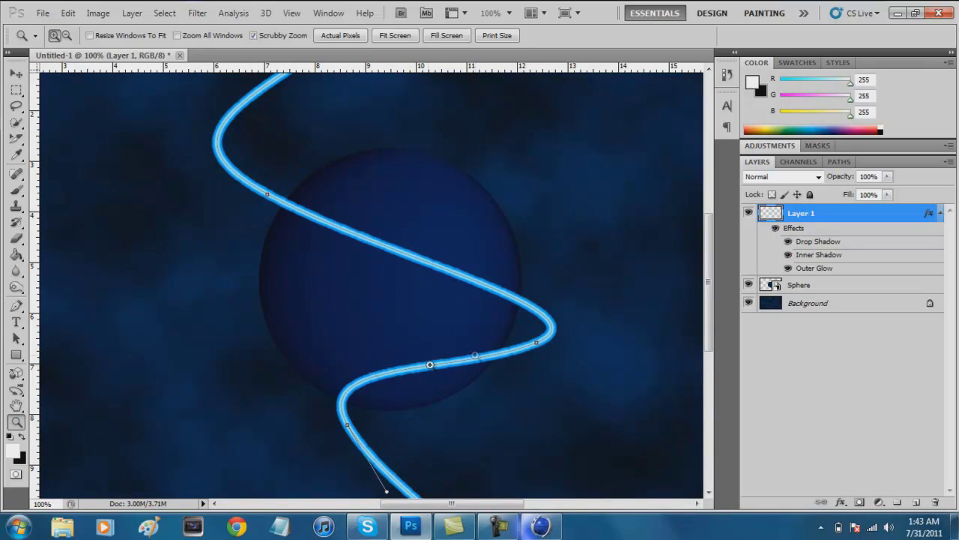
left_click(401, 233)
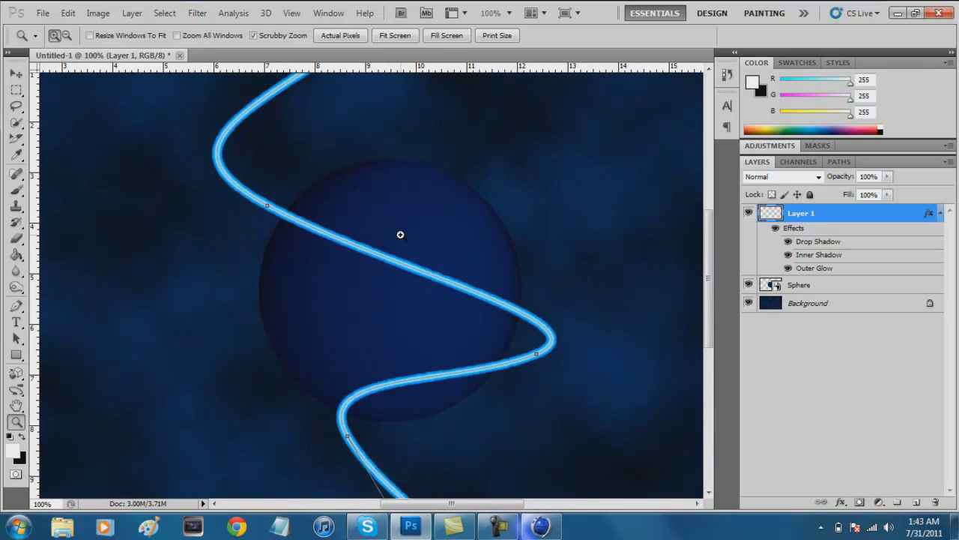
key("e")
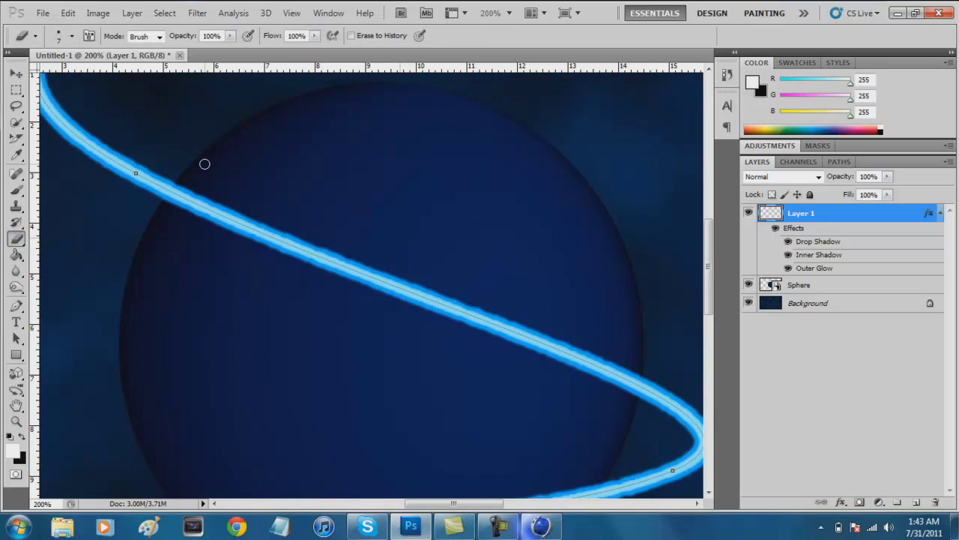
left_click(177, 195)
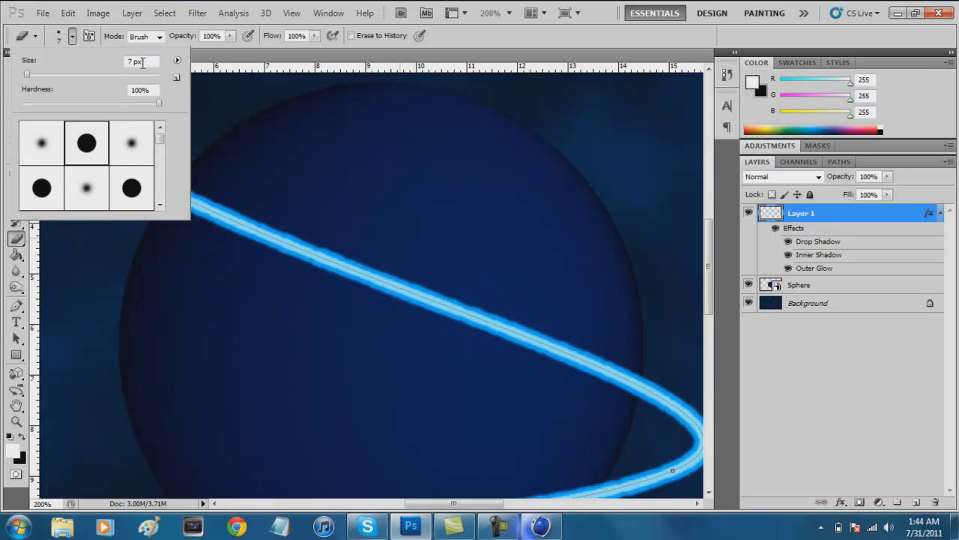
type("15")
left_click(300, 248)
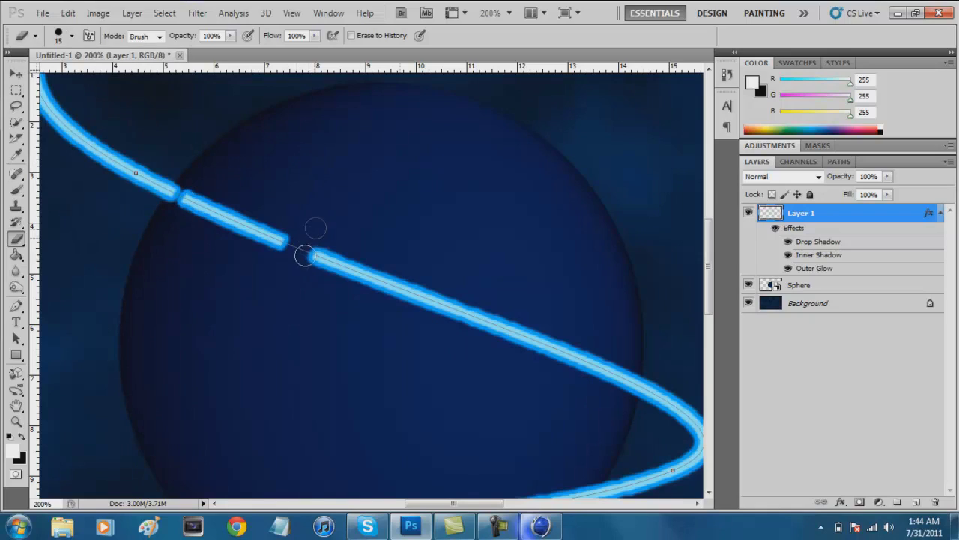
left_click_drag(313, 244, 280, 239)
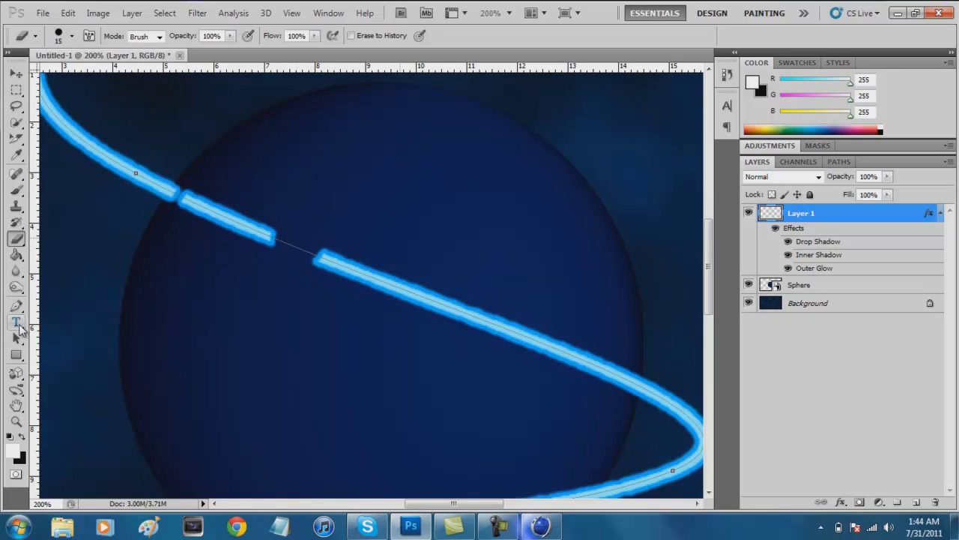
Delete the vector path that runs along the curve
left_click(16, 306)
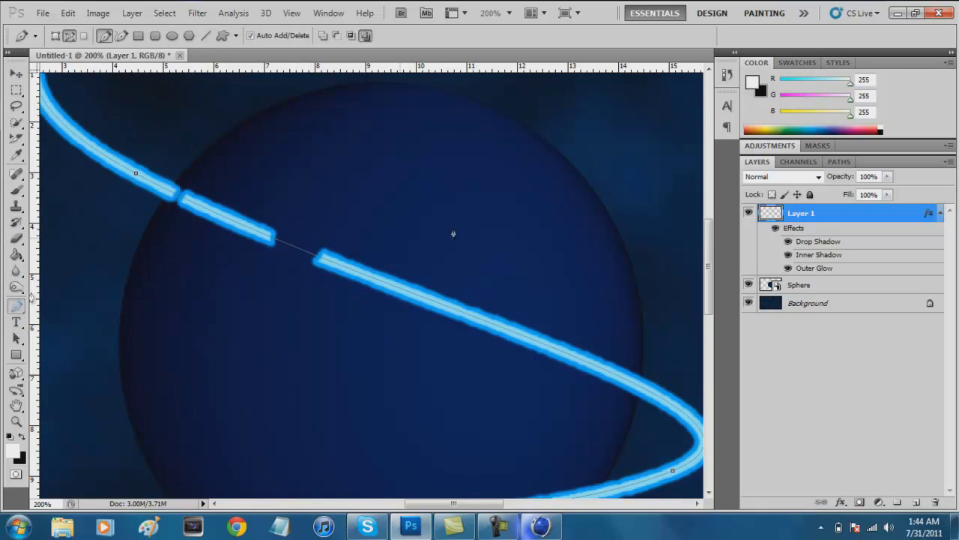
right_click(314, 261)
left_click(363, 302)
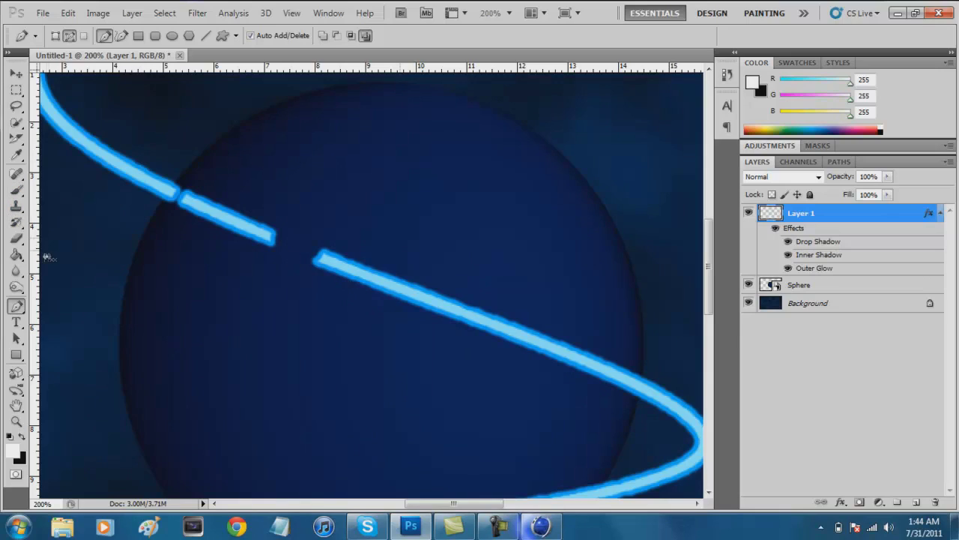
Erase the rest of the curve's upper strand across the sphere so the line seems to pass behind it
left_click(17, 239)
mouse_move(223, 210)
left_mouse_down()
mouse_move(265, 204)
mouse_move(245, 256)
mouse_move(275, 234)
mouse_move(350, 254)
mouse_move(363, 259)
mouse_move(347, 265)
mouse_move(429, 297)
mouse_move(403, 291)
mouse_move(477, 299)
mouse_move(458, 327)
mouse_move(474, 344)
mouse_move(480, 288)
mouse_move(517, 306)
mouse_move(488, 347)
mouse_move(494, 353)
mouse_move(515, 313)
mouse_move(538, 342)
mouse_move(532, 360)
mouse_move(565, 371)
mouse_move(583, 361)
mouse_move(603, 416)
mouse_move(615, 387)
mouse_move(608, 402)
mouse_move(607, 372)
mouse_move(629, 393)
mouse_move(634, 371)
mouse_move(616, 398)
left_mouse_up()
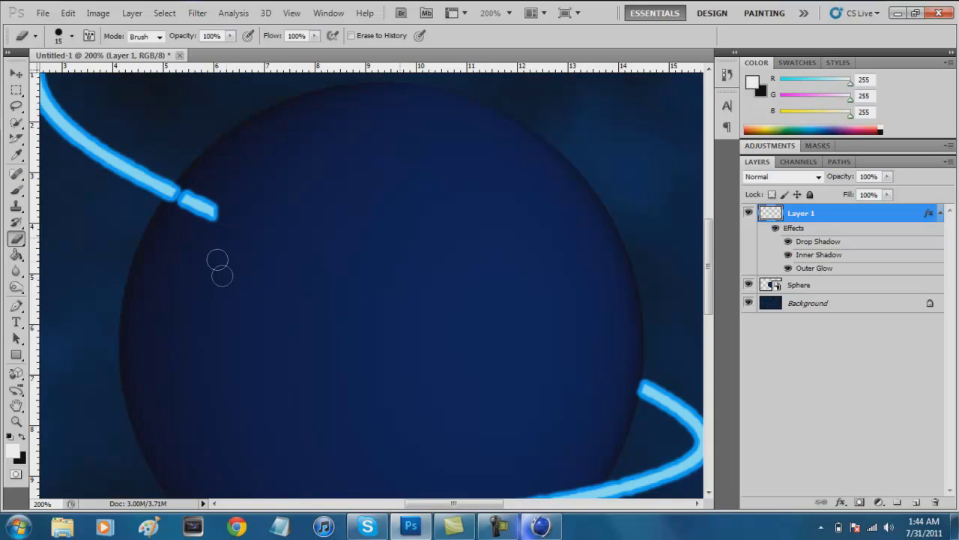
mouse_move(214, 199)
left_mouse_down()
mouse_move(197, 208)
mouse_move(180, 191)
left_mouse_up()
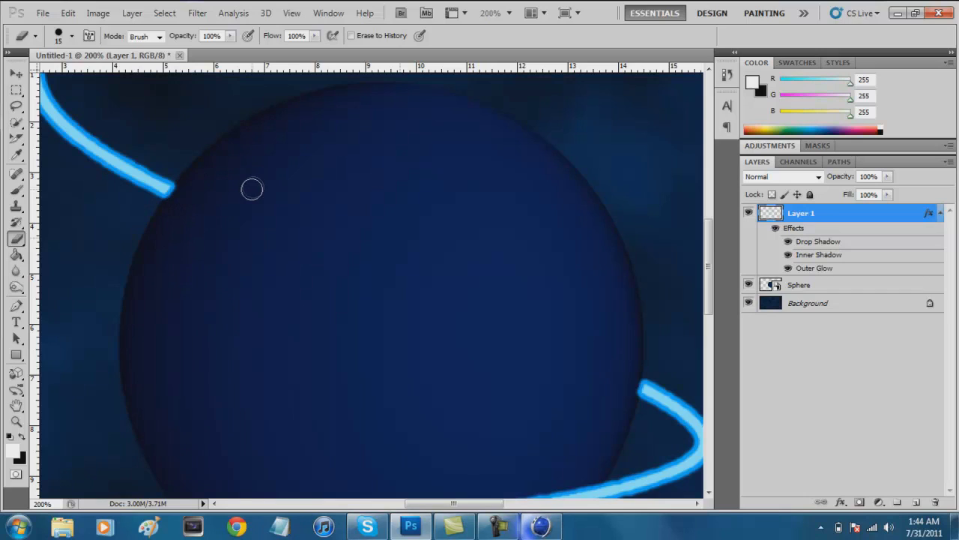
left_click(15, 421)
right_click(261, 350)
left_click(307, 360)
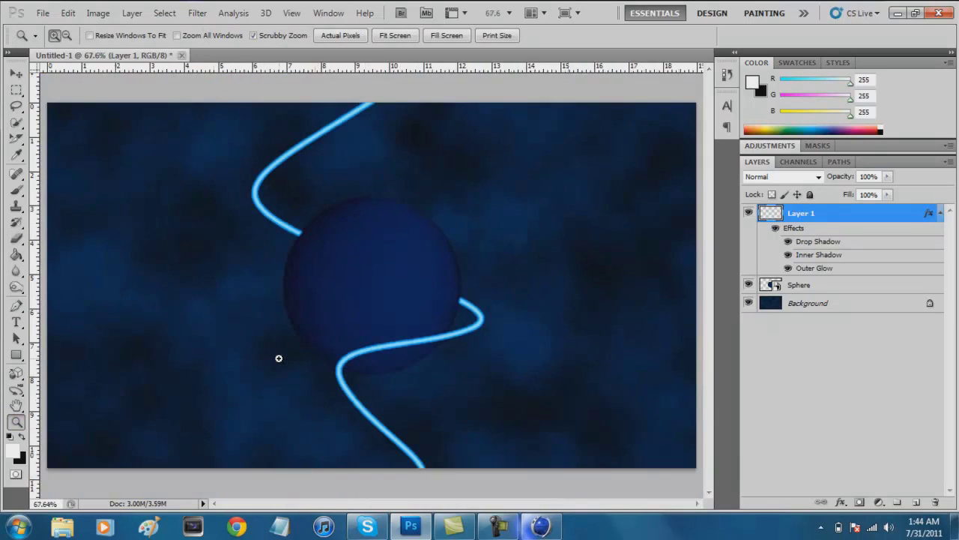
Add the text "pdhd" in white Amorino at 53.77 pt and move it within the upper part of the sphere
left_click(360, 311)
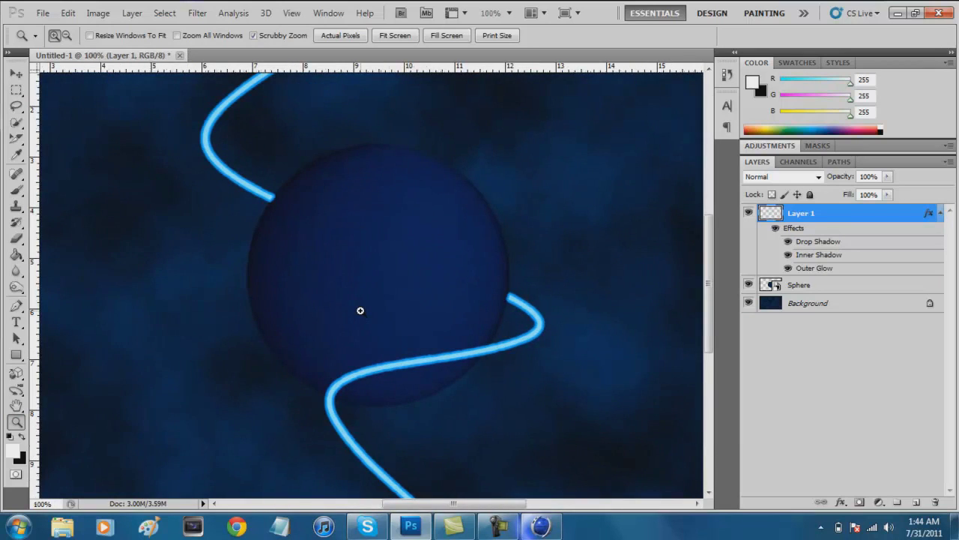
left_click(360, 310)
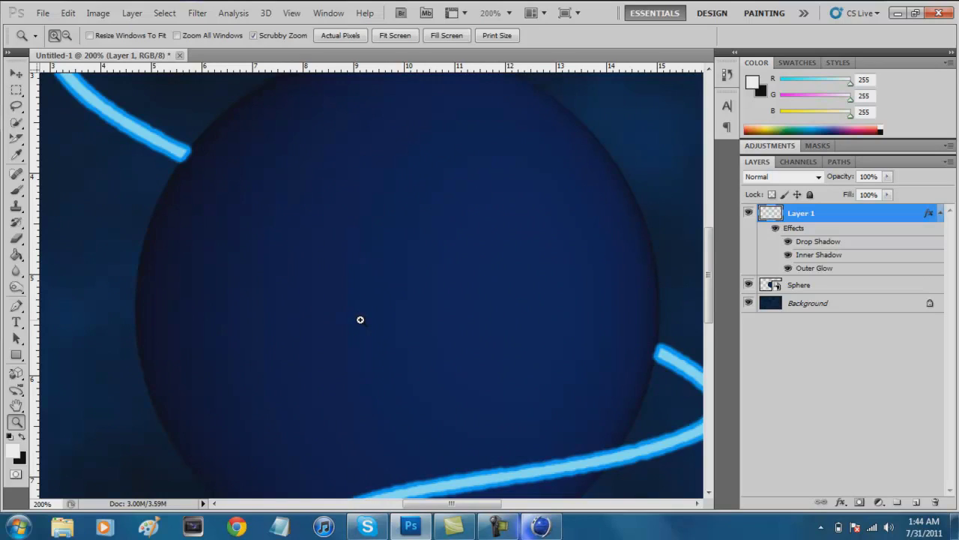
left_click(15, 322)
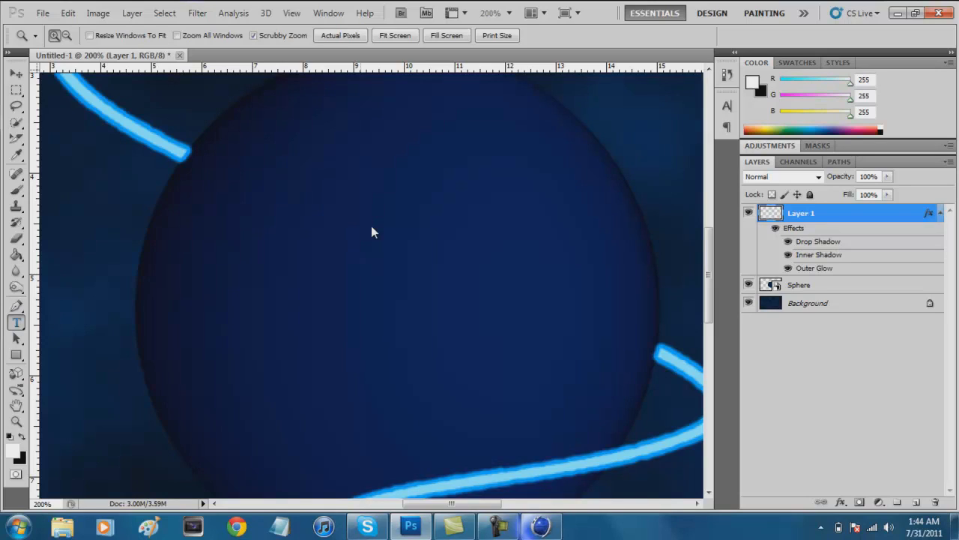
key("t")
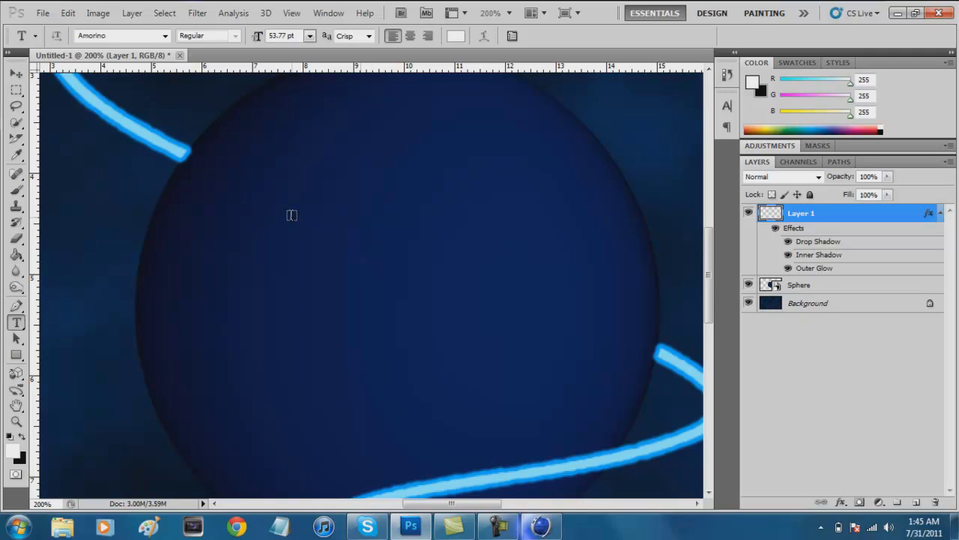
left_click(292, 215)
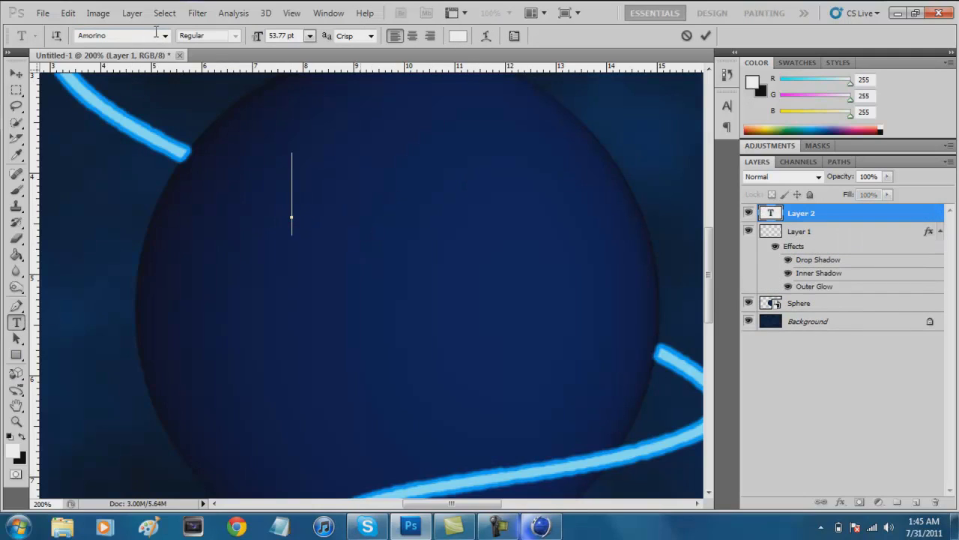
type("pdhd")
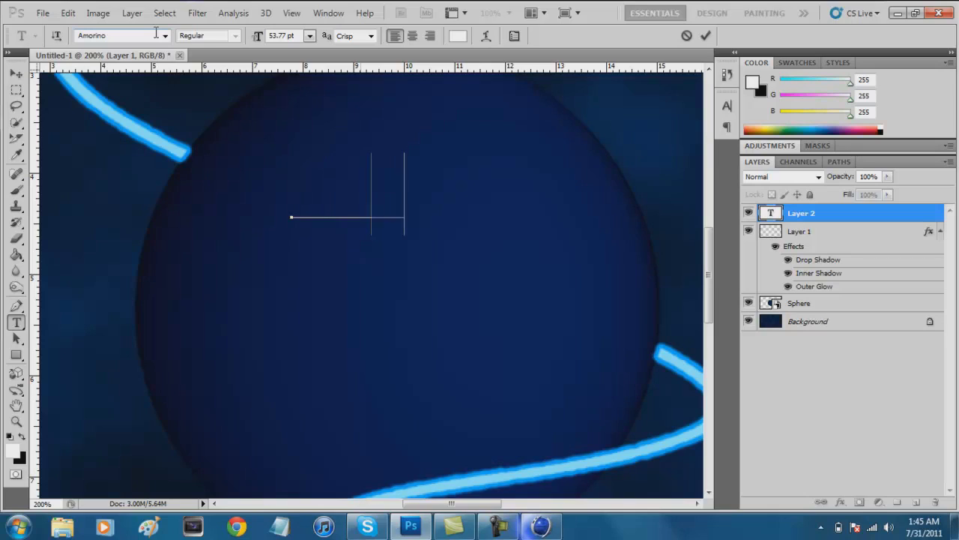
left_click(15, 74)
left_click_drag(364, 207, 342, 248)
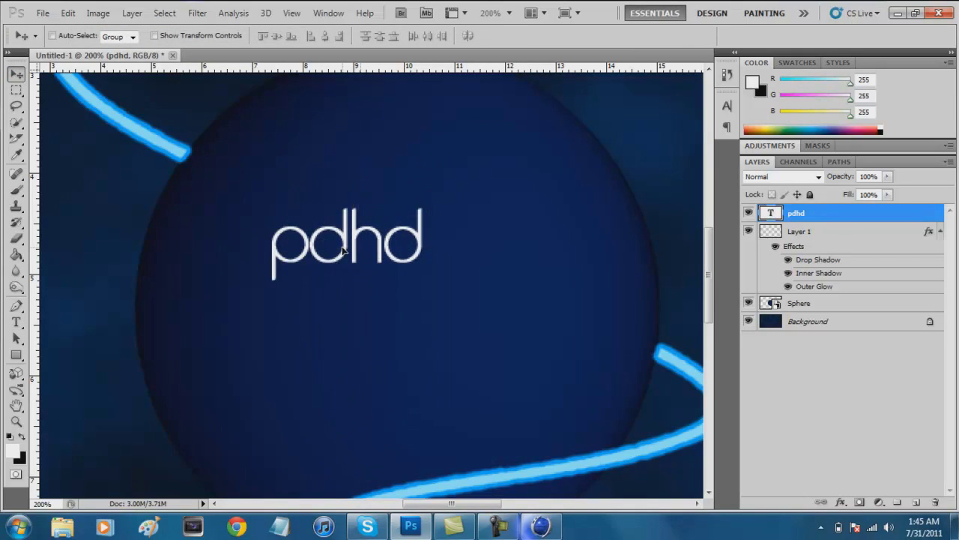
Free-transform the pdhd text: rotate it to -13.17°, enlarge it to about 120 pt and center it across the sphere
key("ctrl+t")
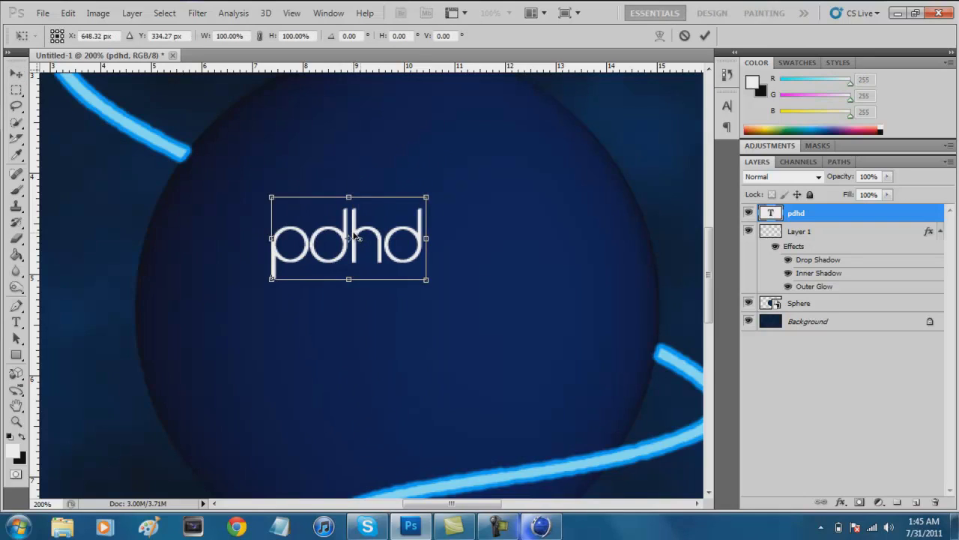
left_click_drag(428, 312, 405, 289)
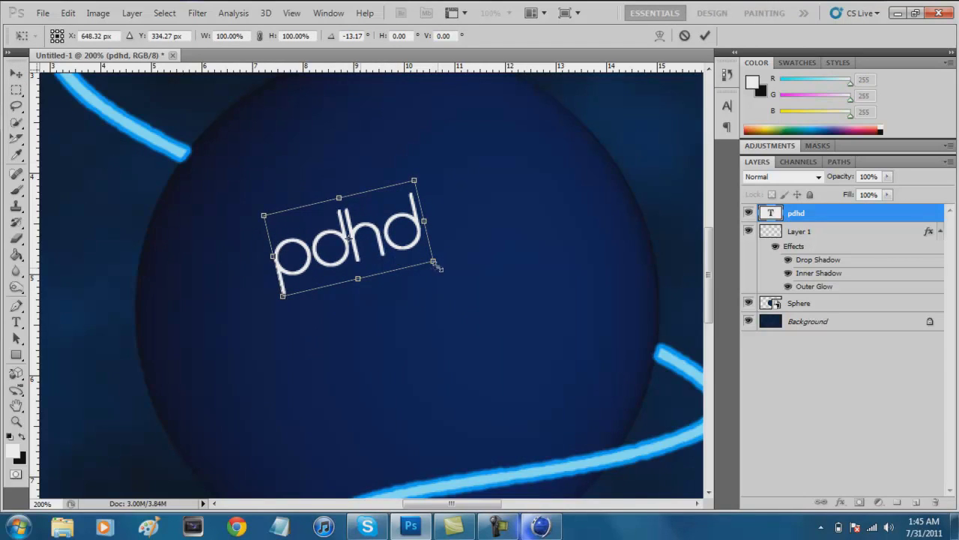
left_click_drag(439, 265, 472, 273)
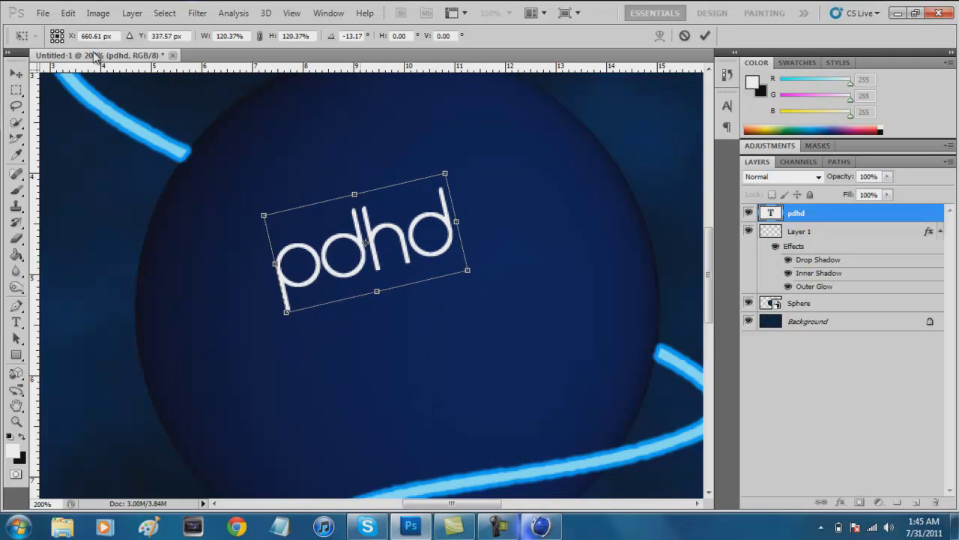
left_click_drag(440, 175, 463, 158)
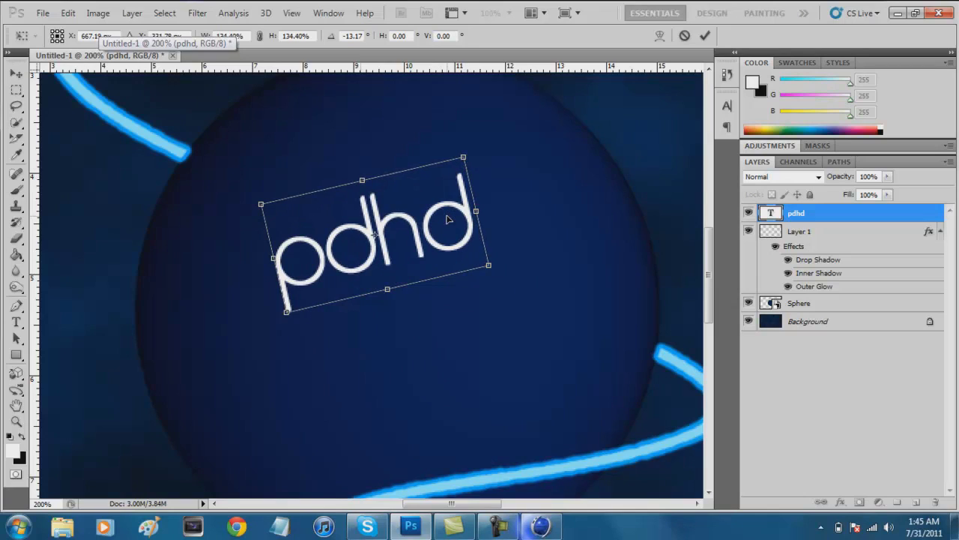
left_click_drag(447, 219, 440, 240)
left_click_drag(459, 177, 530, 113)
left_click_drag(516, 195, 497, 209)
left_click_drag(511, 127, 588, 75)
left_click_drag(511, 200, 491, 226)
key("Return")
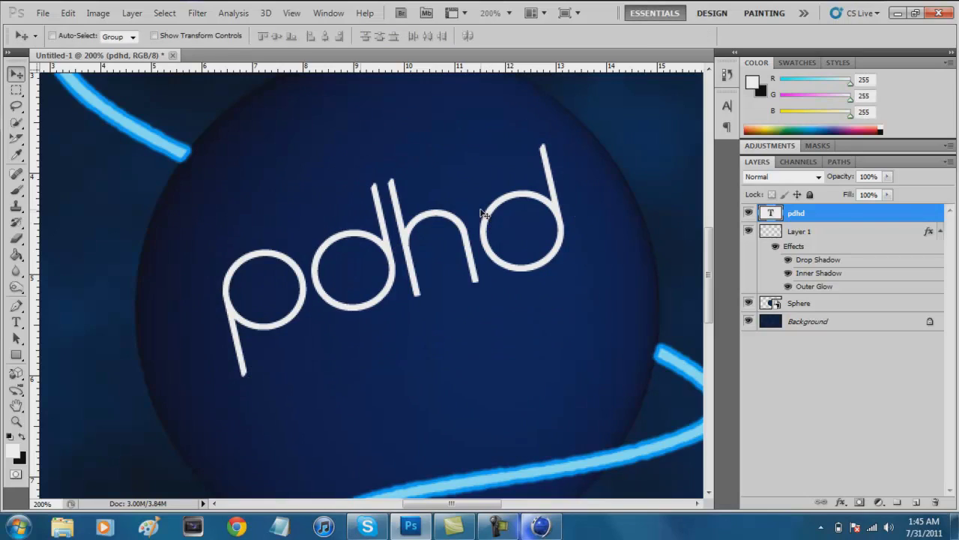
Start a new line of text in the sphere below the pdhd text with its font size set to 22.77 pt
left_click(16, 323)
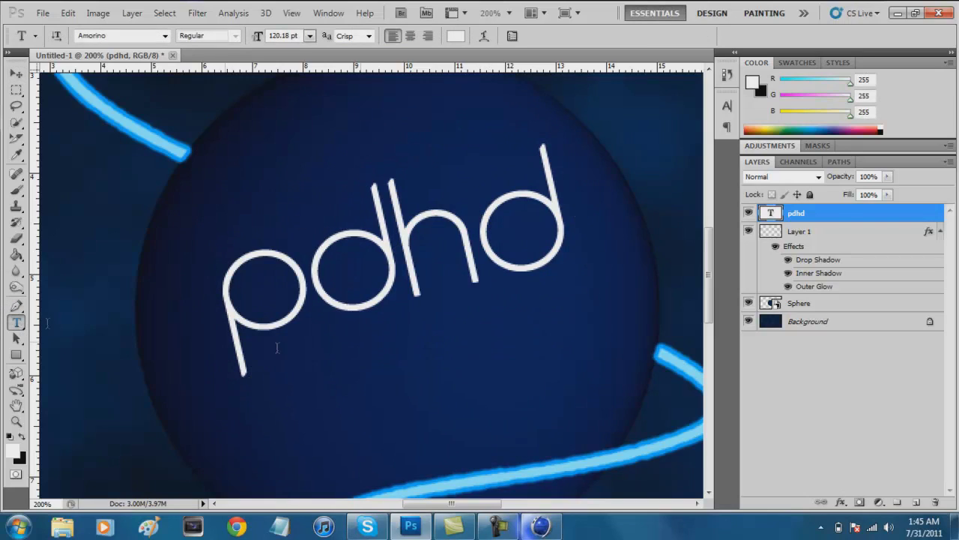
left_click(298, 393)
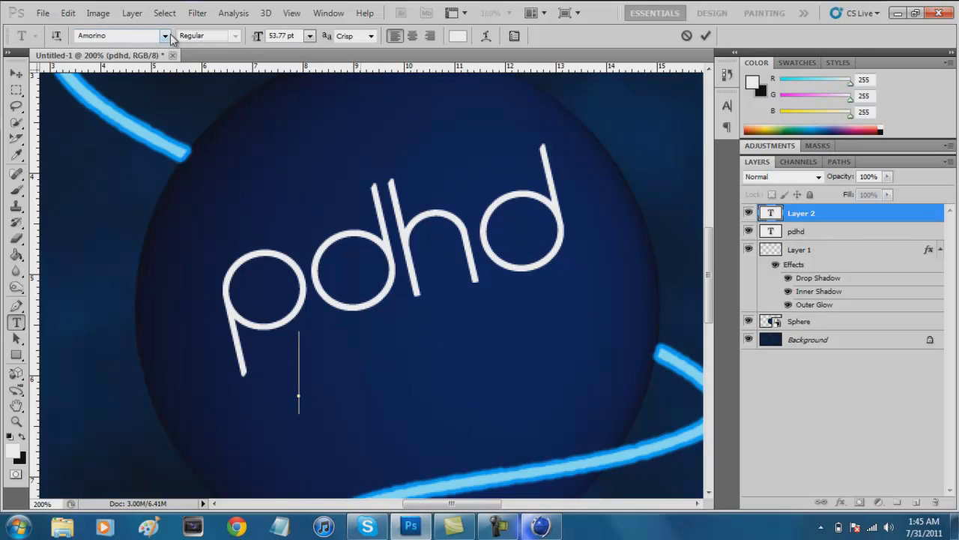
left_click_drag(258, 41, 246, 45)
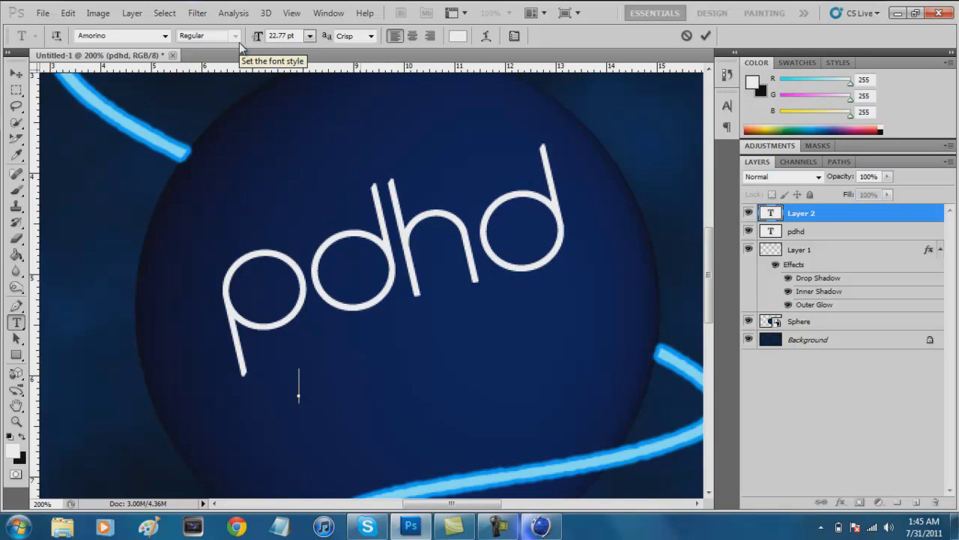
type("Creating")
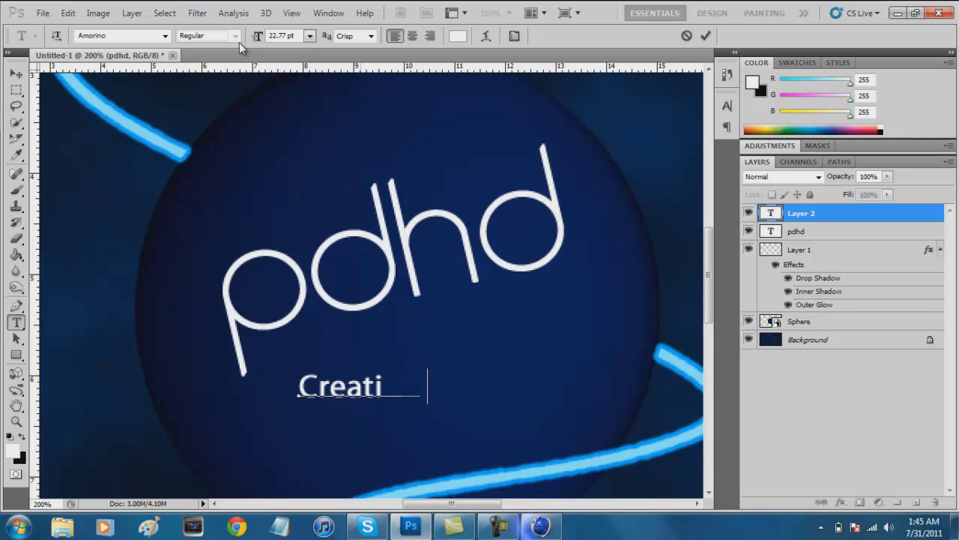
key("Left")
key("Left")
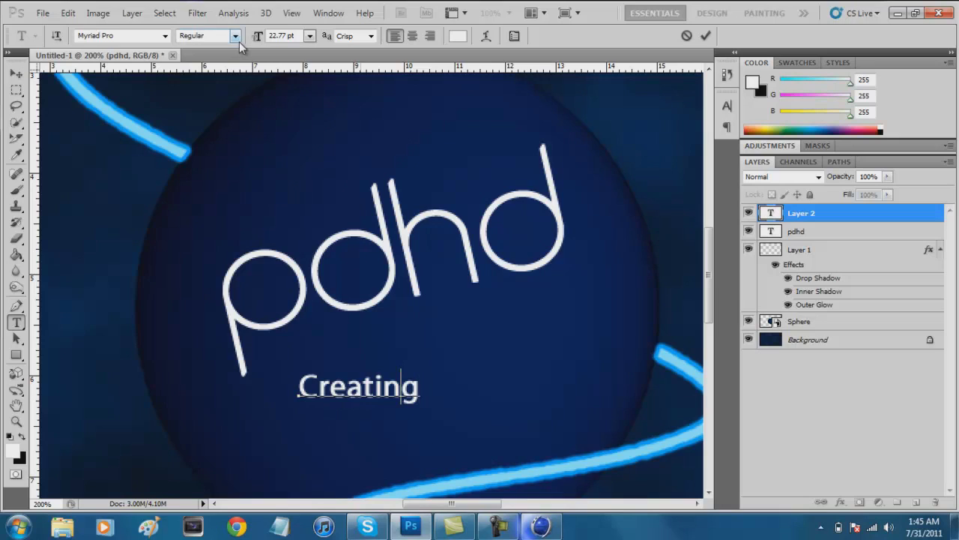
key("Left")
key("Left")
key("Left")
key("ctrl+a")
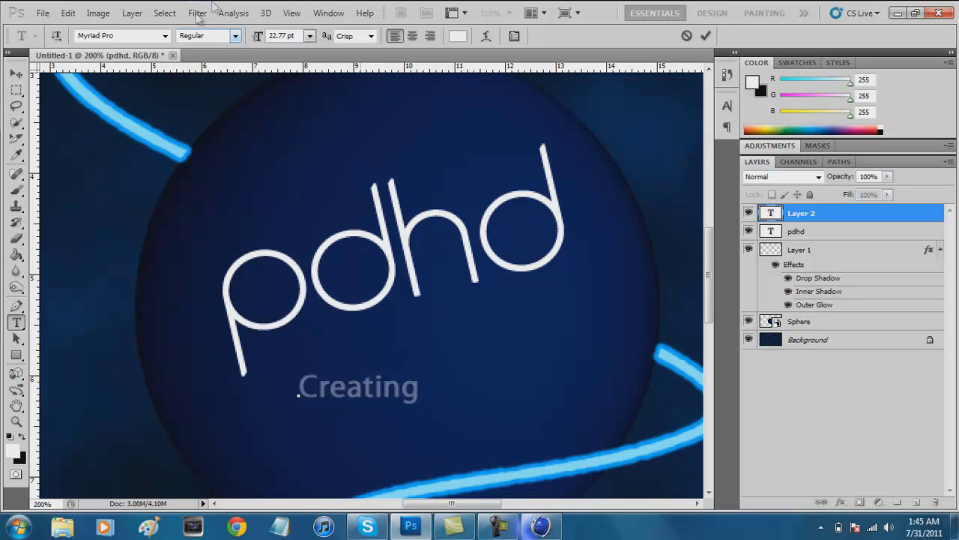
Set the new text line's font to Amorino and enter the tagline "creating quality gfx for free" in lowercase
left_click(165, 35)
left_click_drag(293, 293, 300, 107)
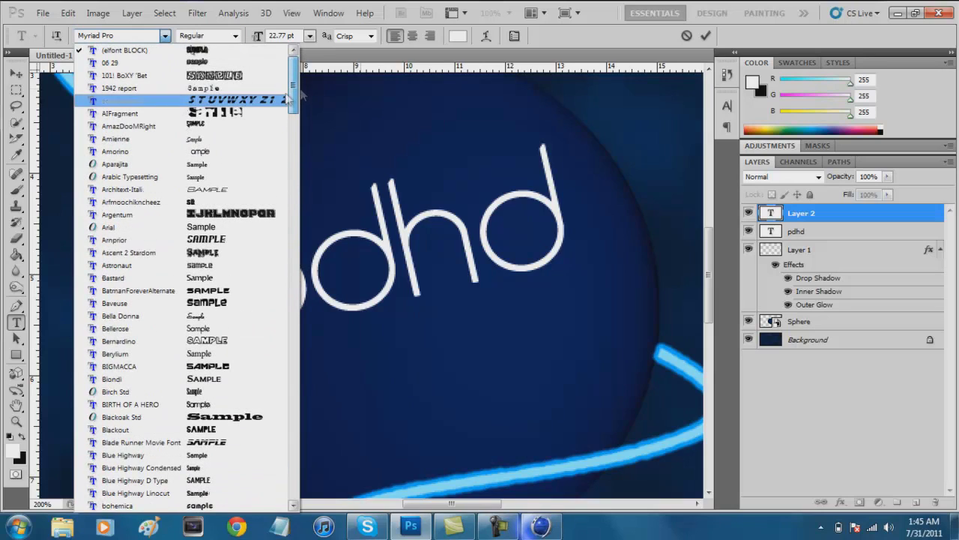
left_click(227, 154)
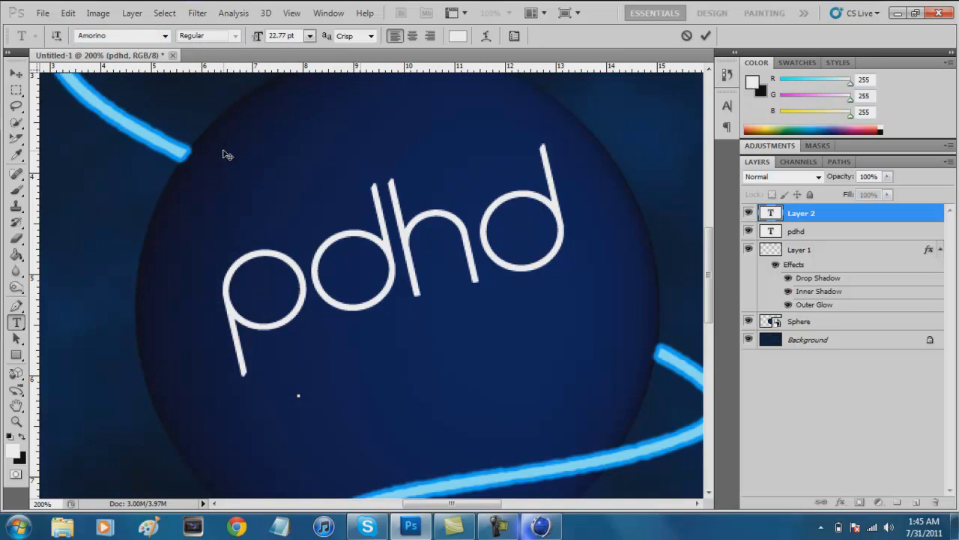
type("cre")
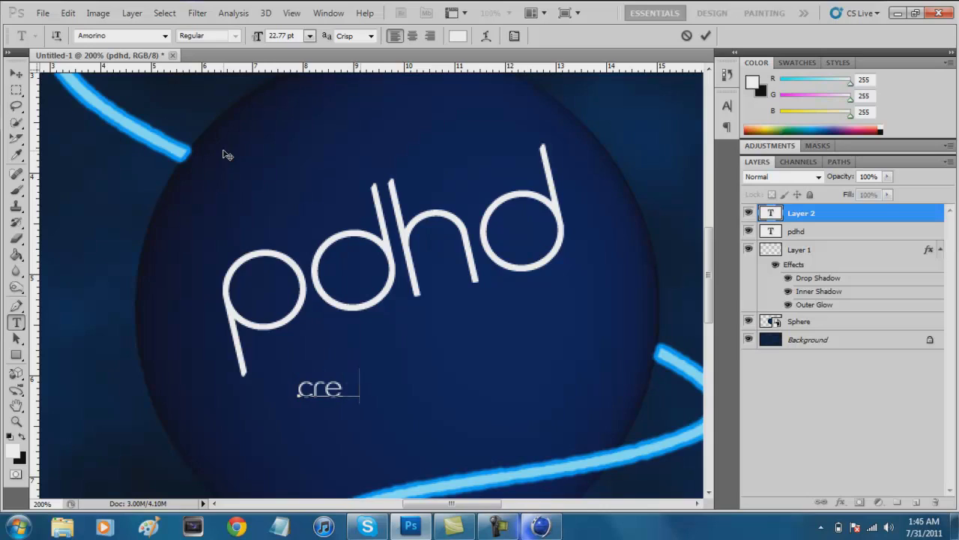
type("ating")
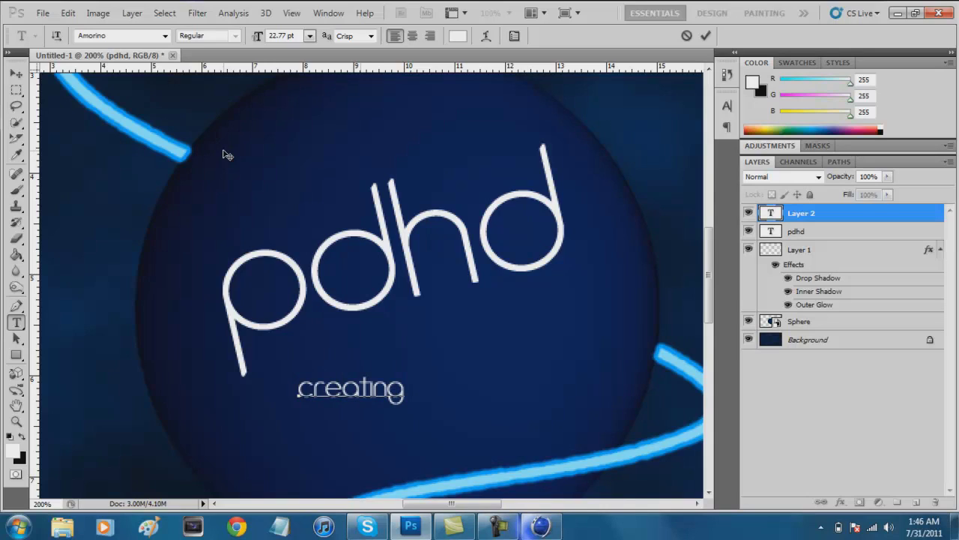
type(" quality grx f or fr")
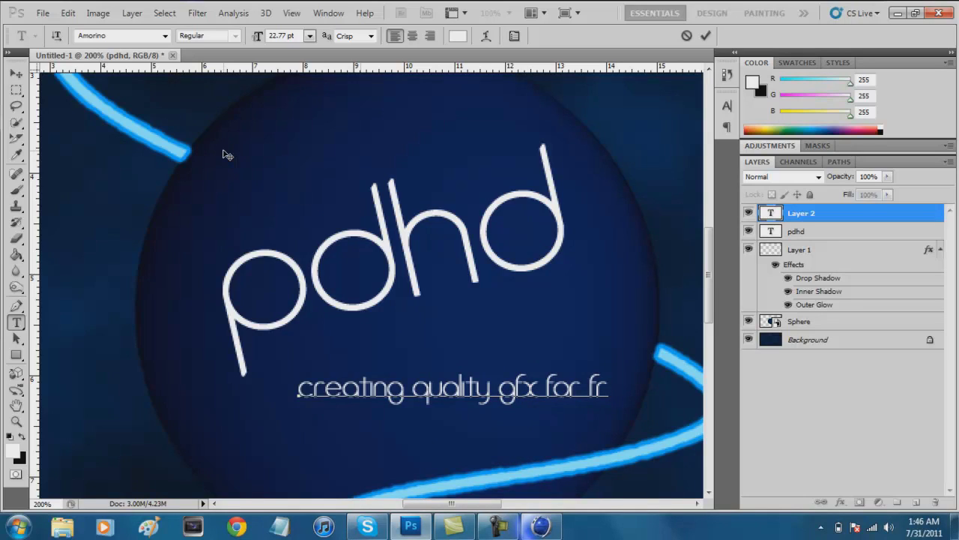
type("ee")
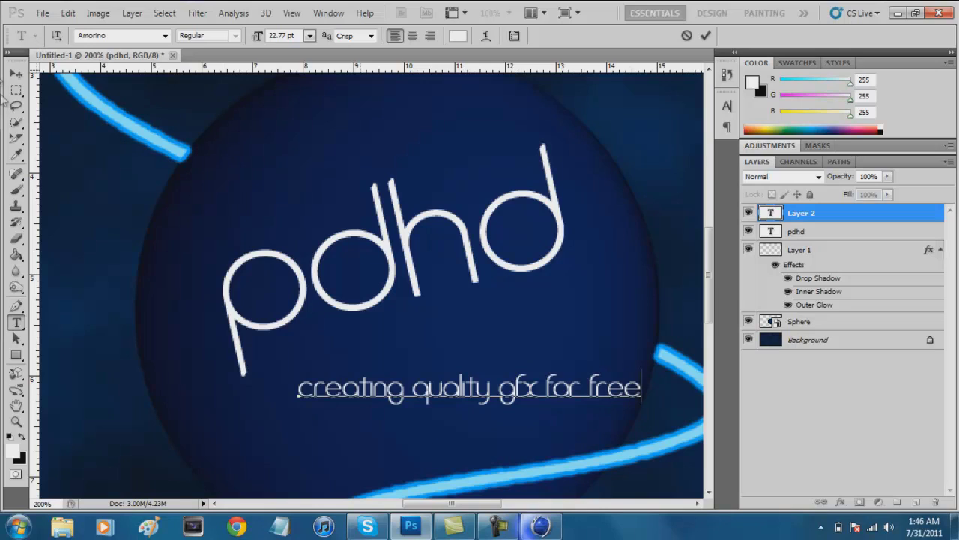
left_click(16, 73)
Free-transform the tagline: rotate it to -13.26° and place it directly beneath the pdhd text, starting beside the p's stem
key("ctrl+t")
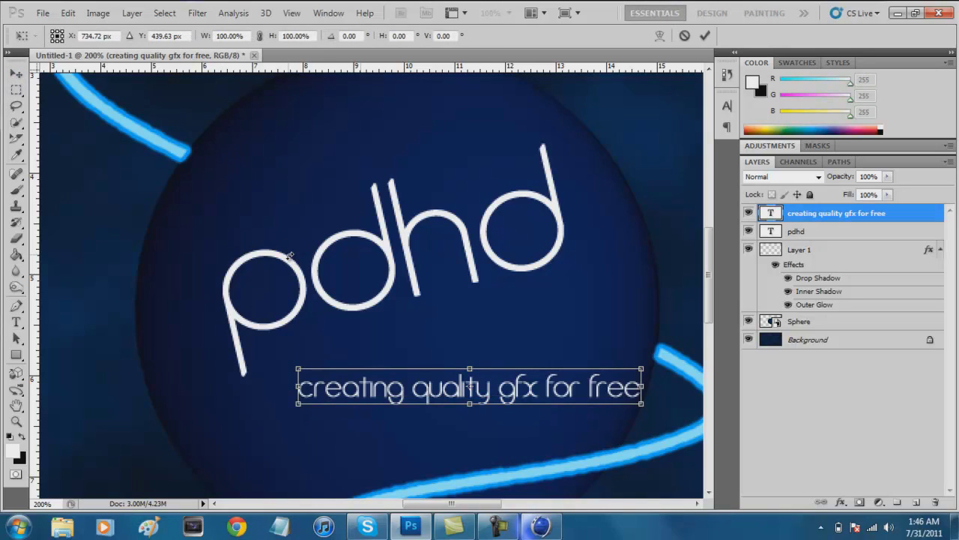
left_click_drag(626, 451, 668, 411)
left_click_drag(541, 371, 484, 300)
left_click_drag(611, 298, 612, 305)
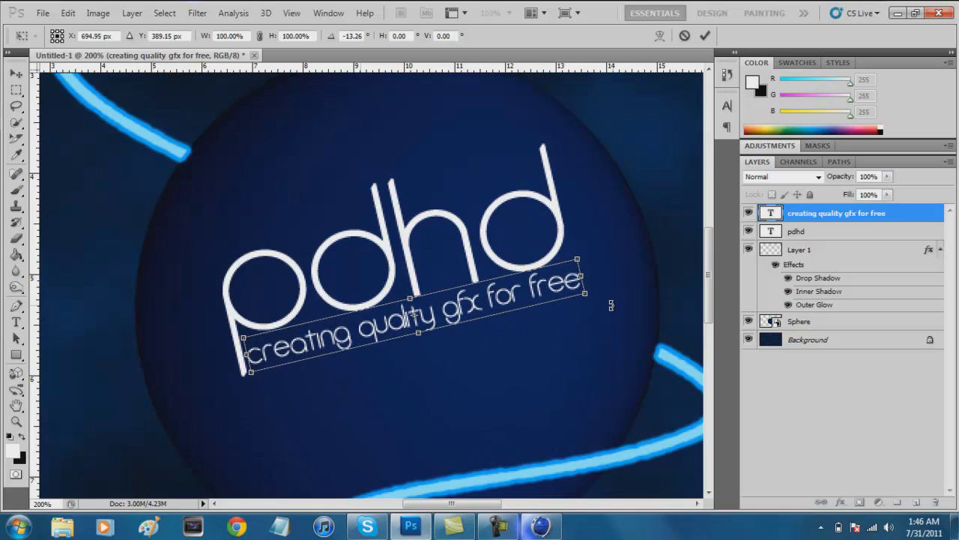
key("Return")
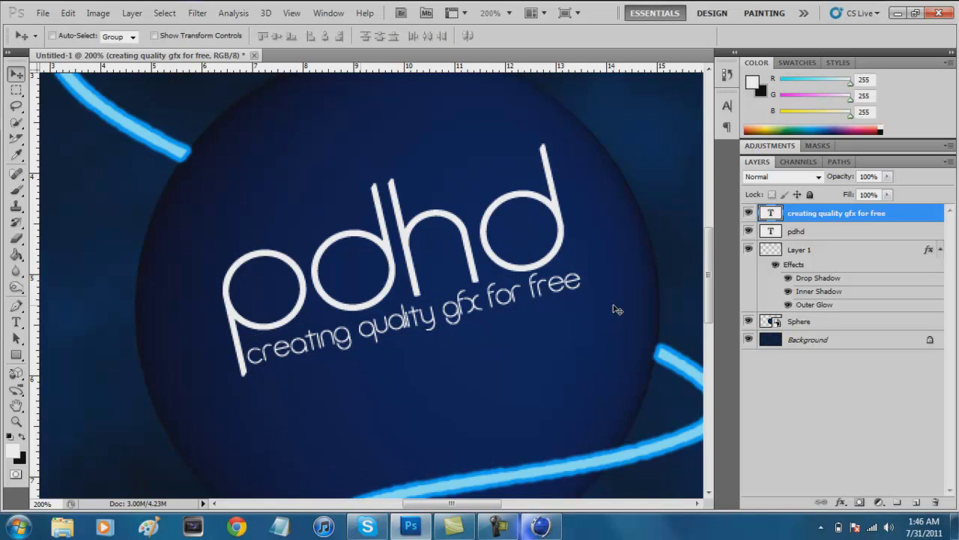
Nudge the tagline 3 px down and 2 px right to clear the pdhd letters
key("Down")
key("Down")
key("Down")
key("Right")
key("Right")
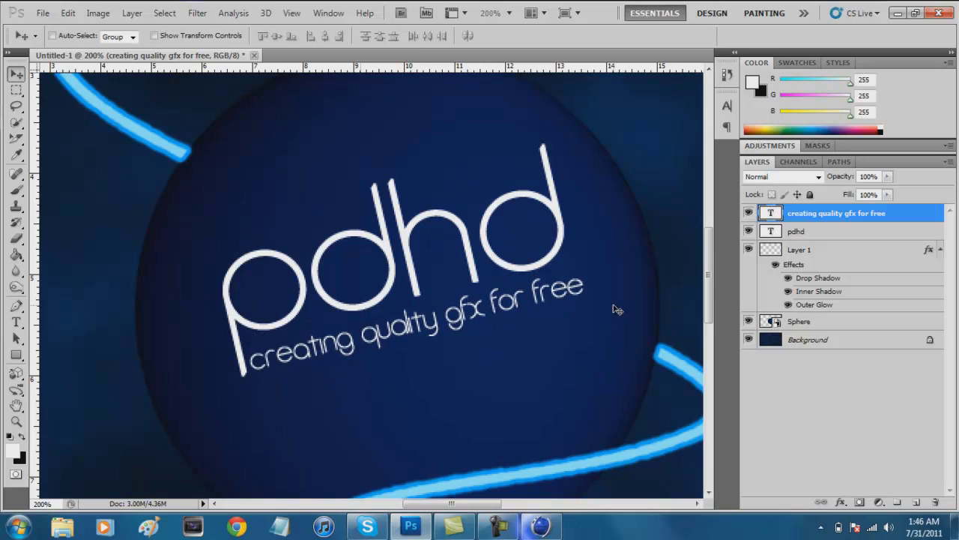
Add a Drop Shadow and an Inner Shadow with default settings to the pdhd text layer
left_click(801, 231)
right_click(804, 236)
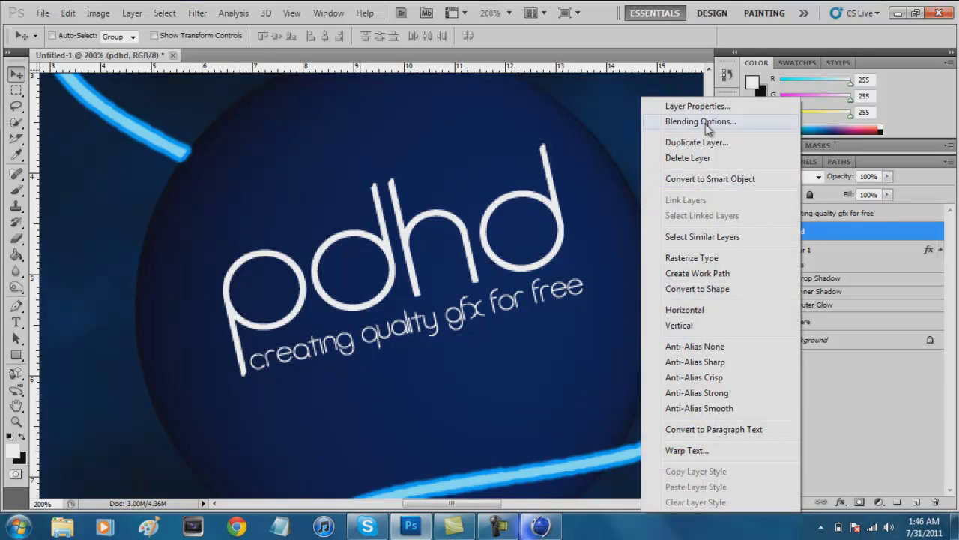
left_click(707, 128)
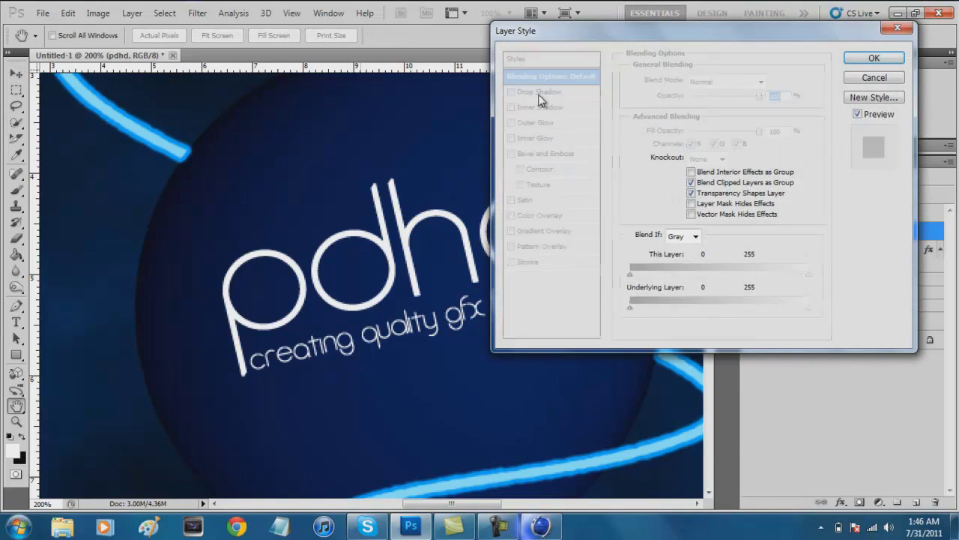
left_click(539, 93)
left_click(540, 108)
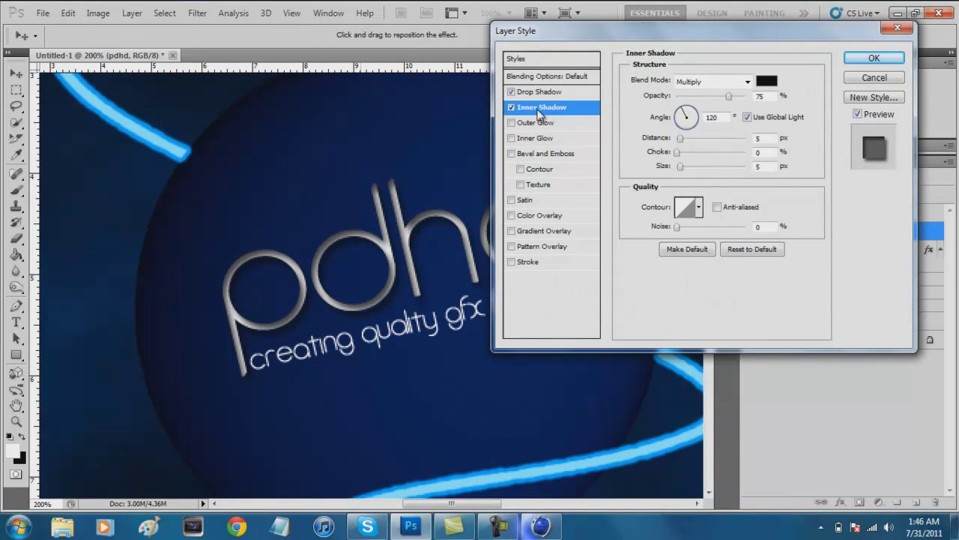
left_click(860, 58)
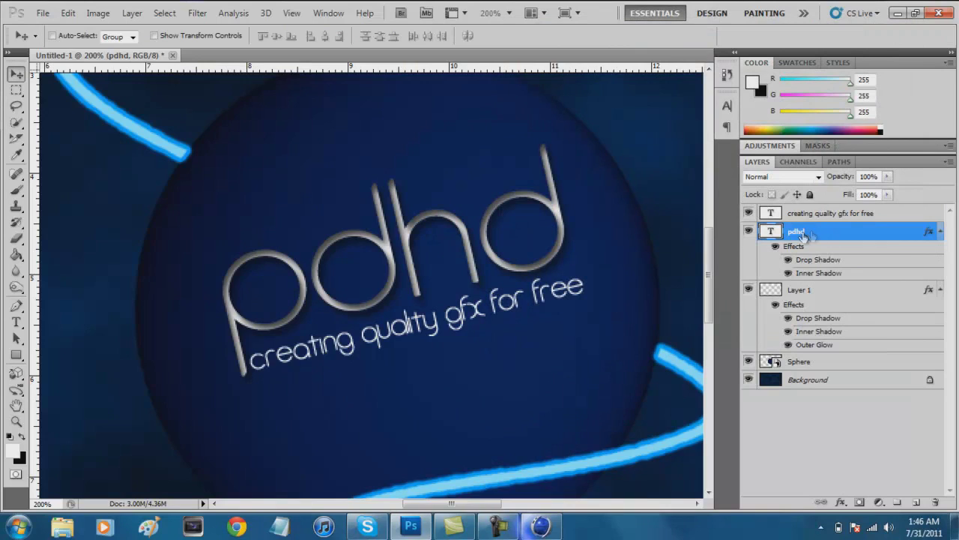
Copy the pdhd layer style onto the tagline layer and hide the tagline's Inner Shadow effect
right_click(801, 231)
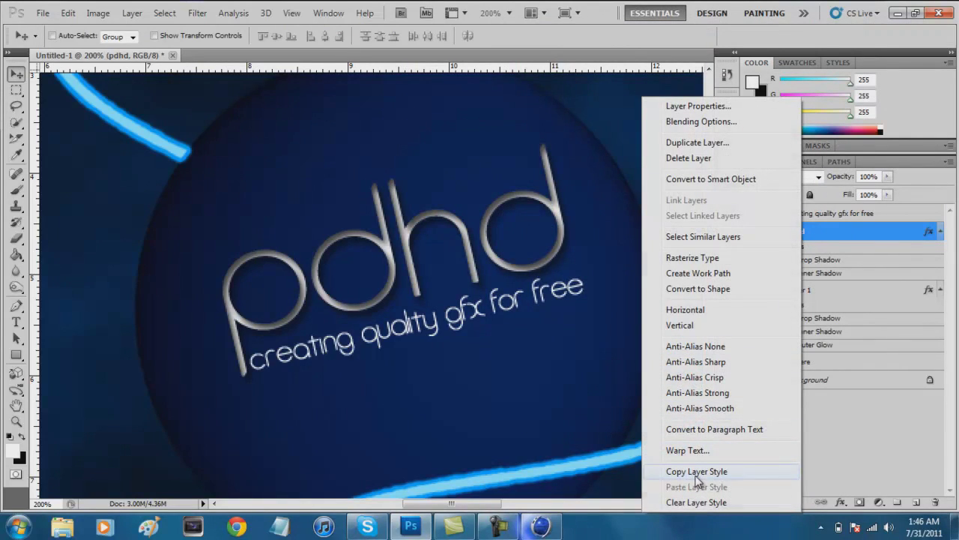
left_click(697, 473)
right_click(802, 215)
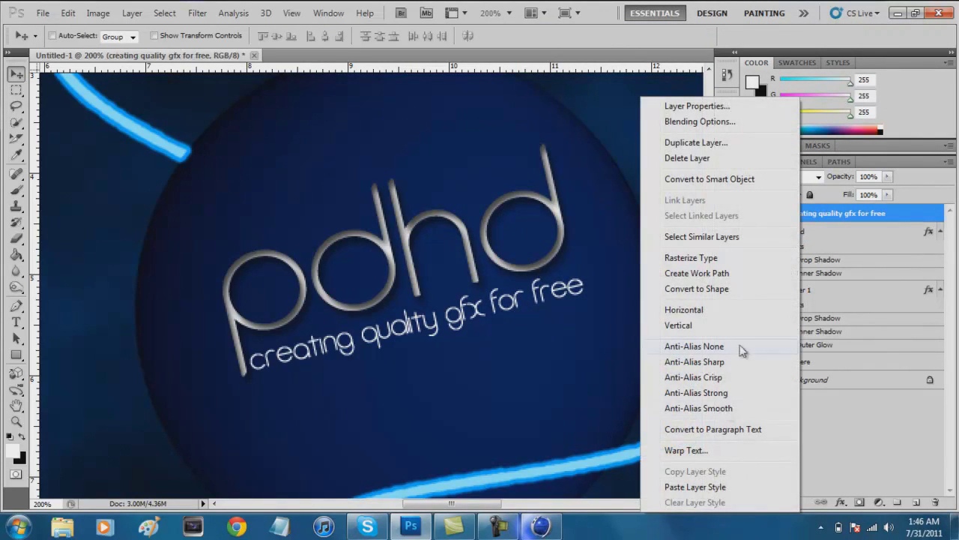
left_click(712, 486)
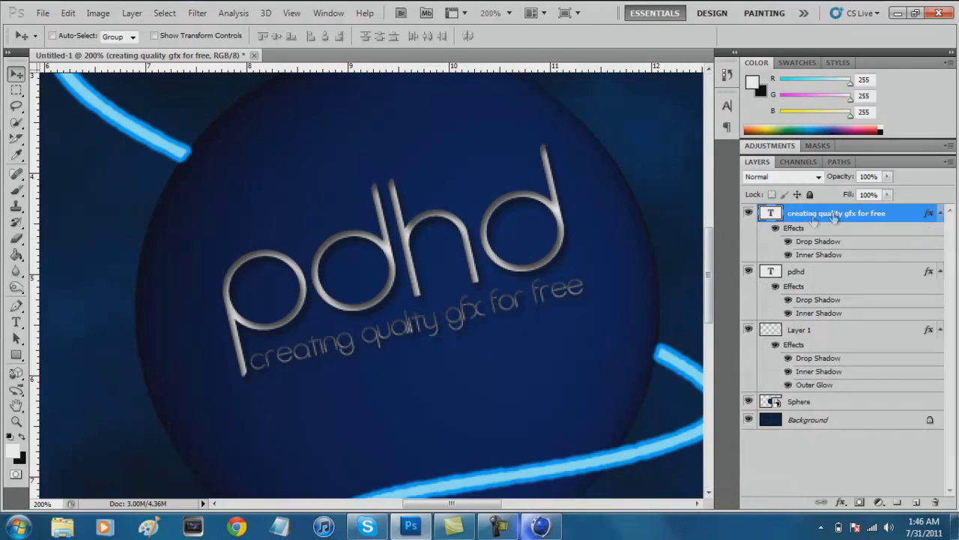
left_click(788, 256)
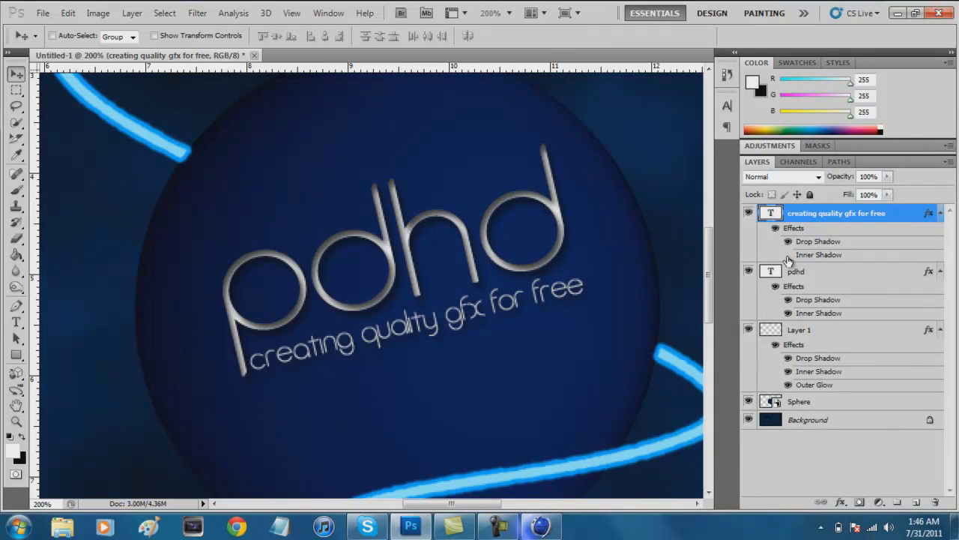
Save a JPEG copy of the finished wallpaper to the Desktop under the file name Wires
scroll(374, 314, "down", 1)
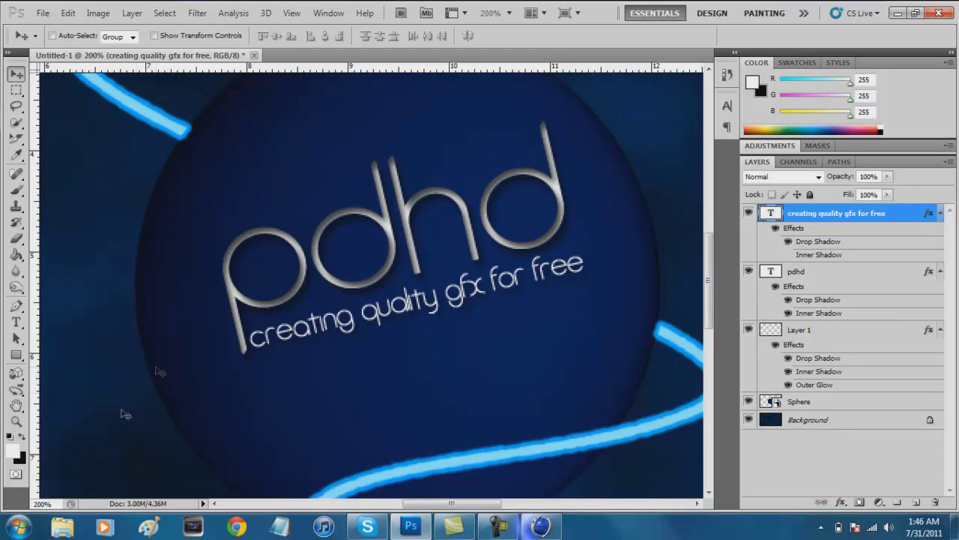
left_click(16, 421)
right_click(235, 384)
left_click(269, 393)
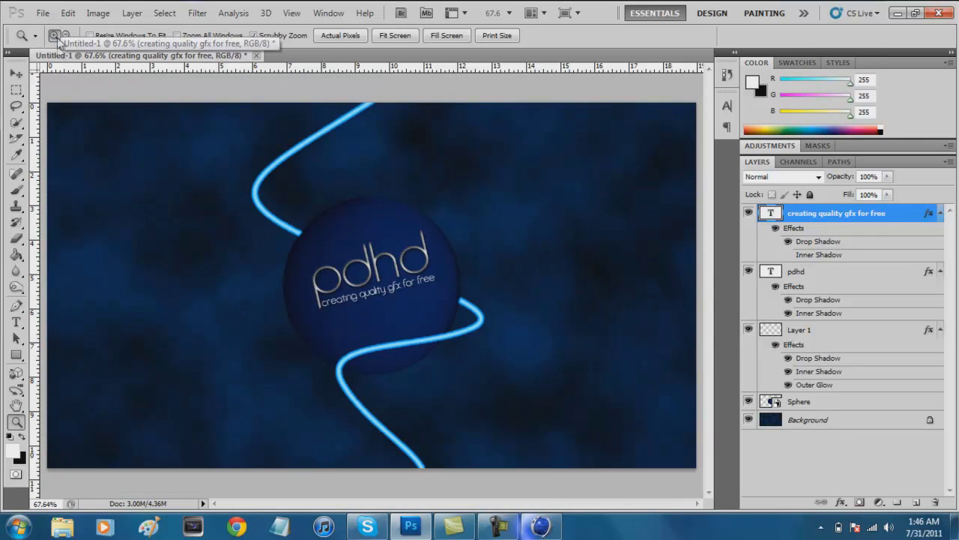
left_click(43, 13)
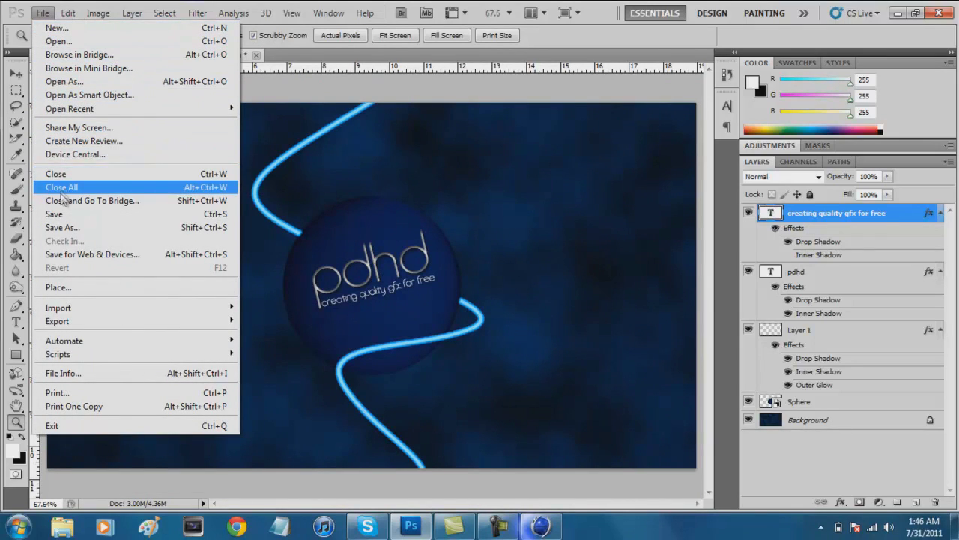
left_click(60, 228)
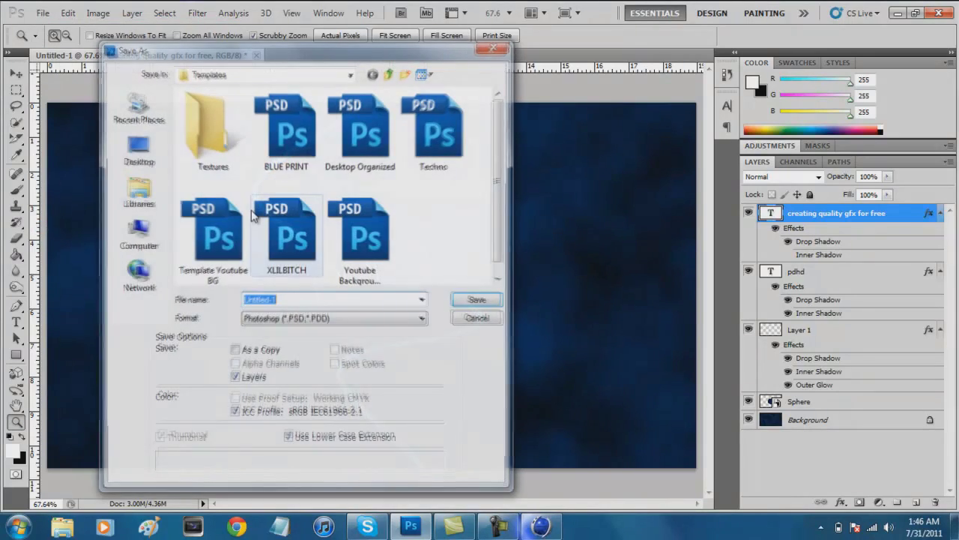
left_click(283, 318)
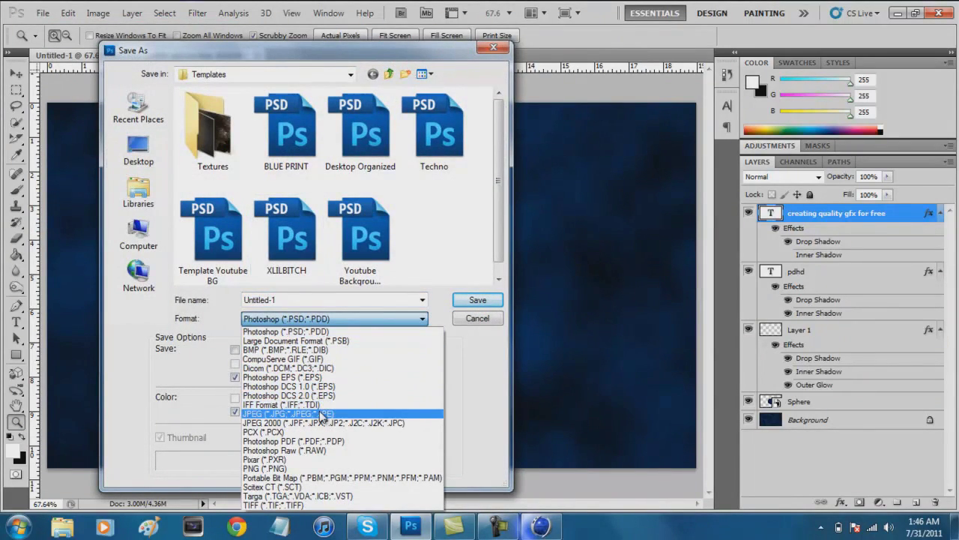
left_click(321, 419)
left_click_drag(290, 298, 247, 300)
type("Wires")
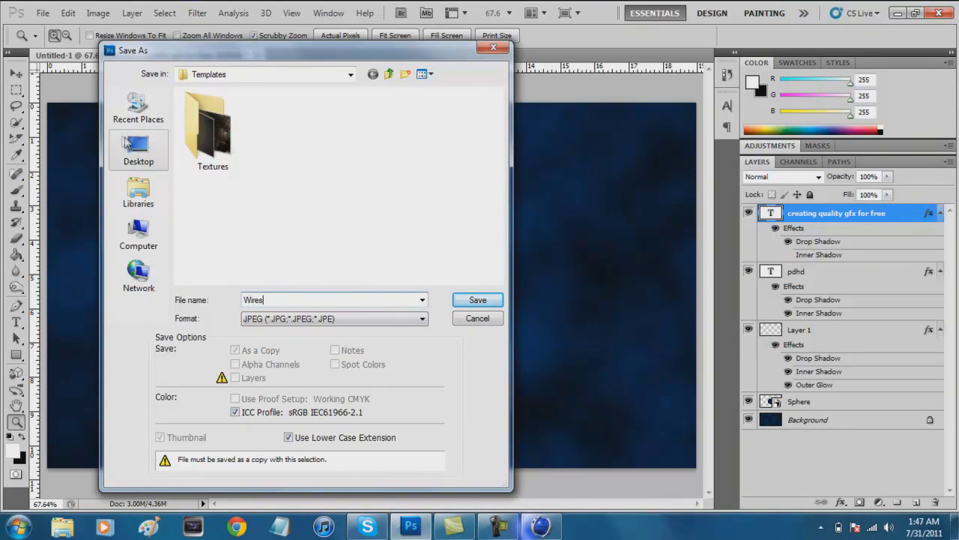
left_click(140, 149)
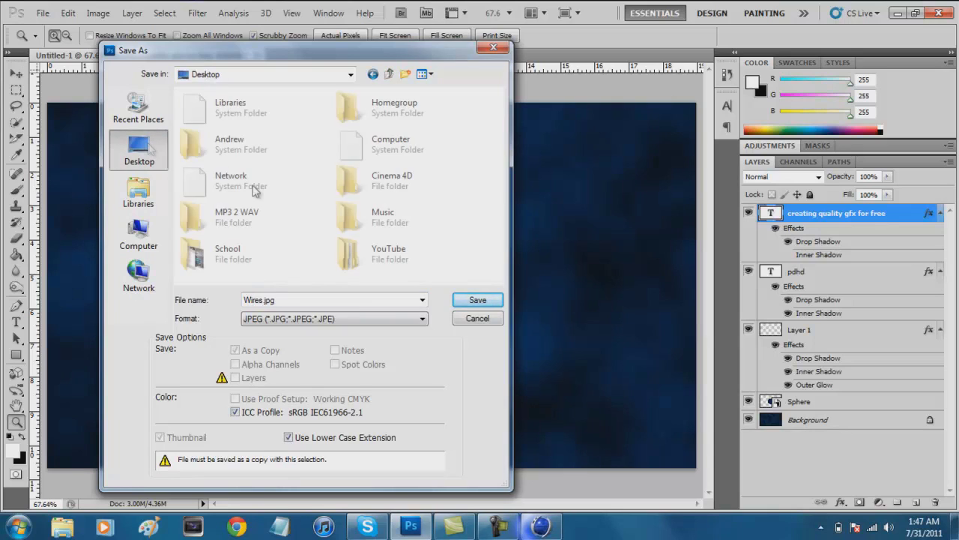
left_click(462, 301)
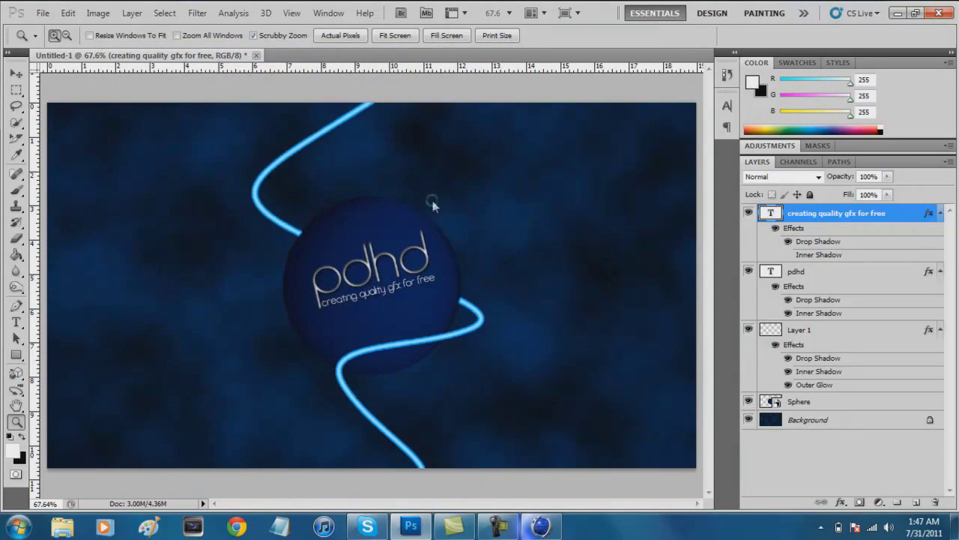
left_click(317, 161)
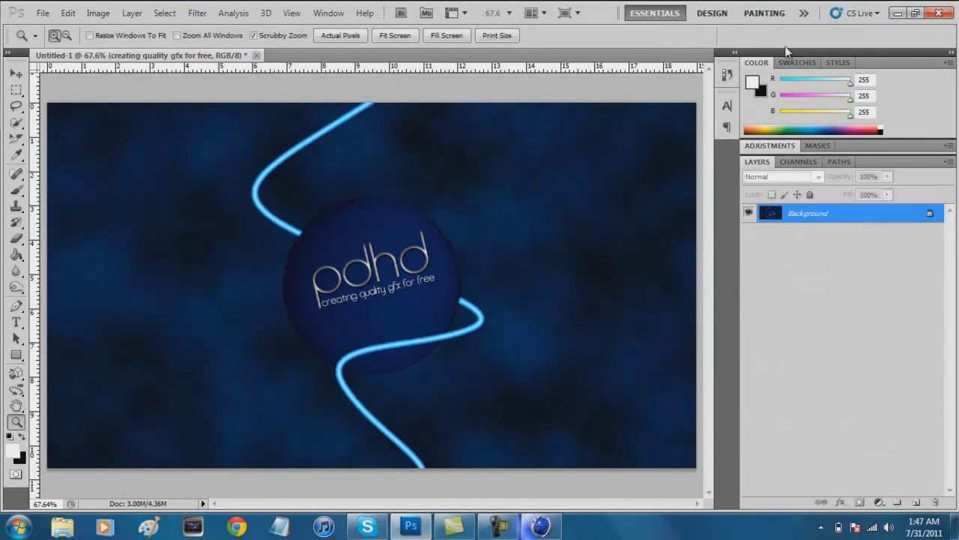
key("ctrl+z")
Switch to the Windows desktop and set the saved Wires image as the desktop background
left_click(897, 13)
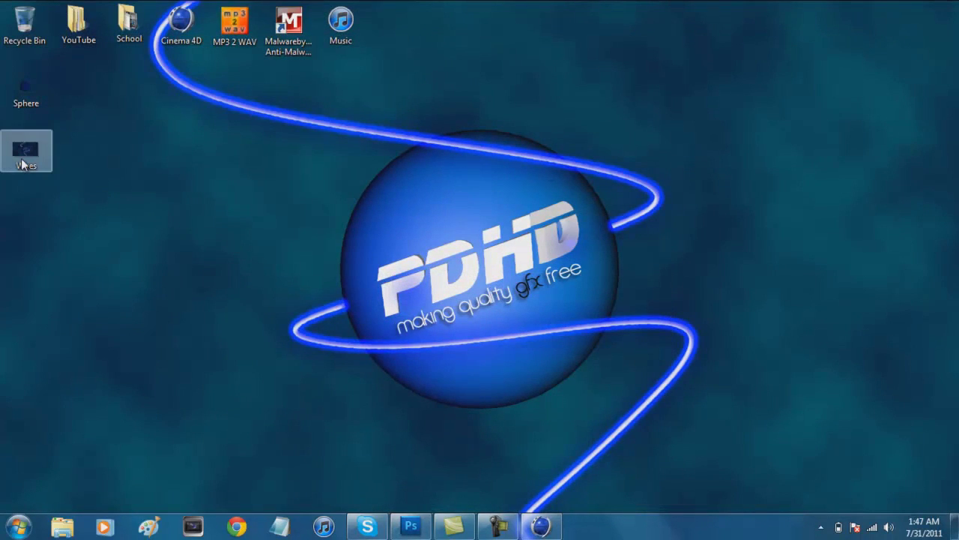
right_click(21, 156)
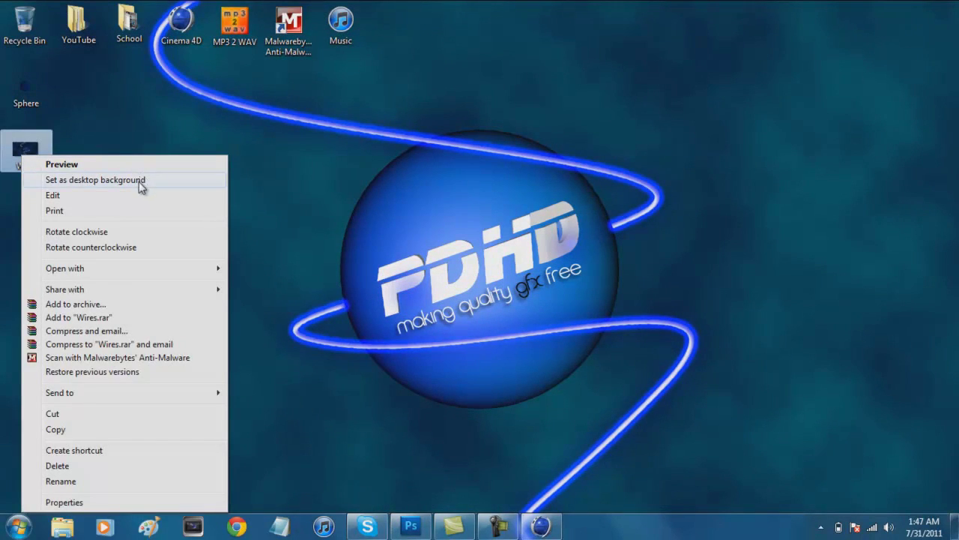
left_click(139, 181)
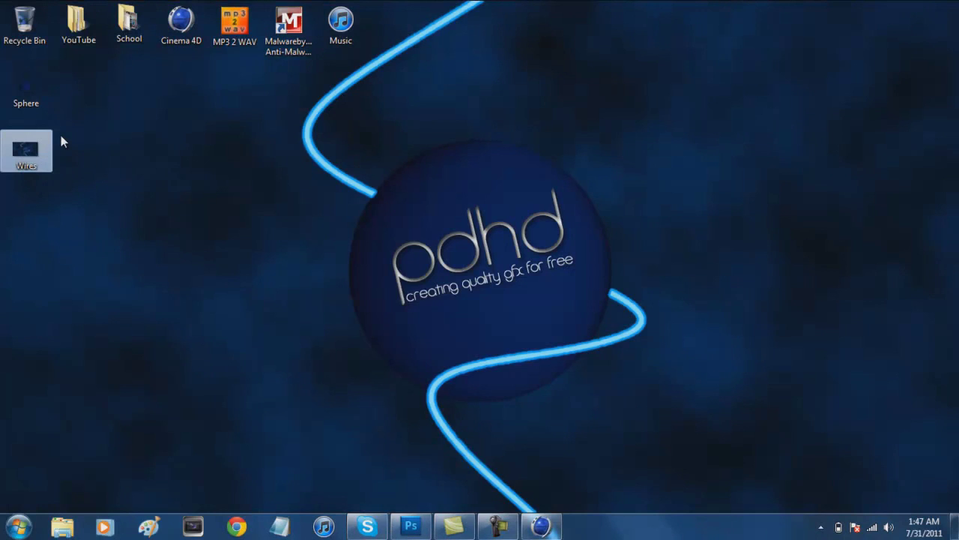